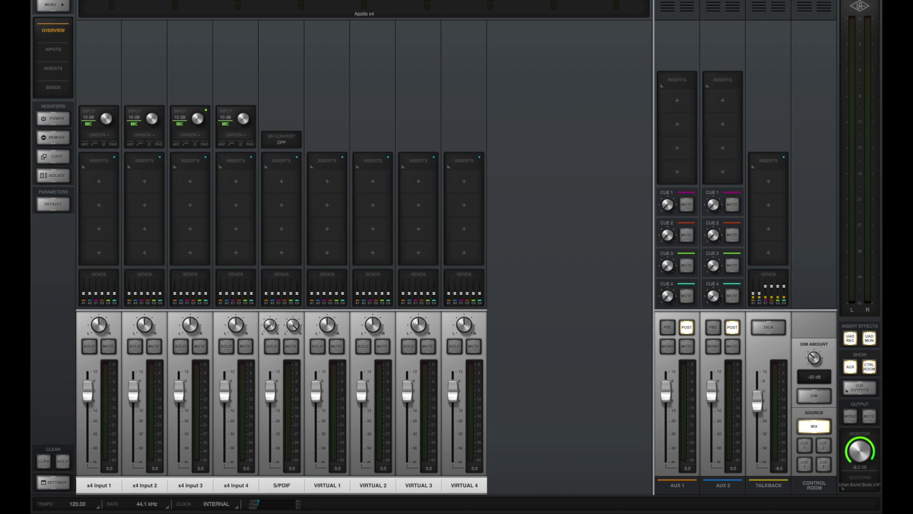
- Click across the Apollo x4 mixer's channel strips, then bring up Console's main MENU
{"action": "left_click", "coordinate": [106, 99]}
{"action": "left_click", "coordinate": [151, 98]}
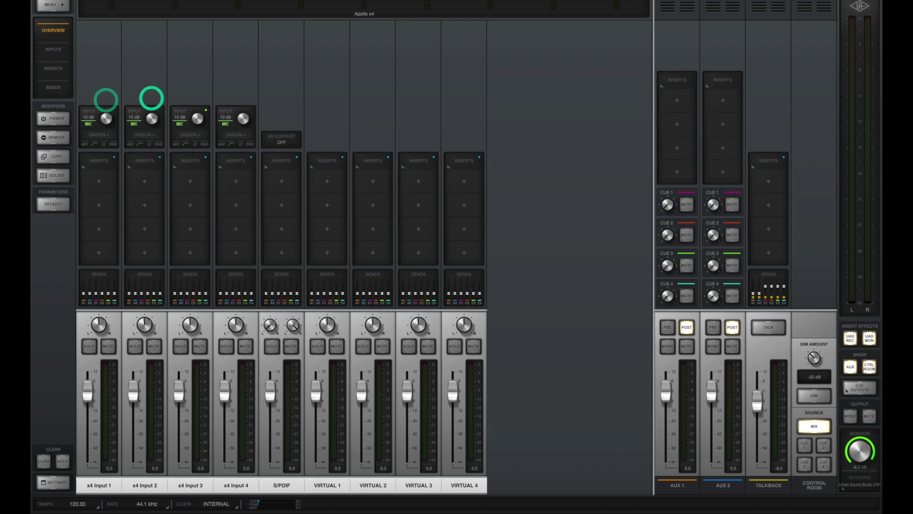
{"action": "left_click", "coordinate": [179, 96]}
{"action": "left_click", "coordinate": [225, 103]}
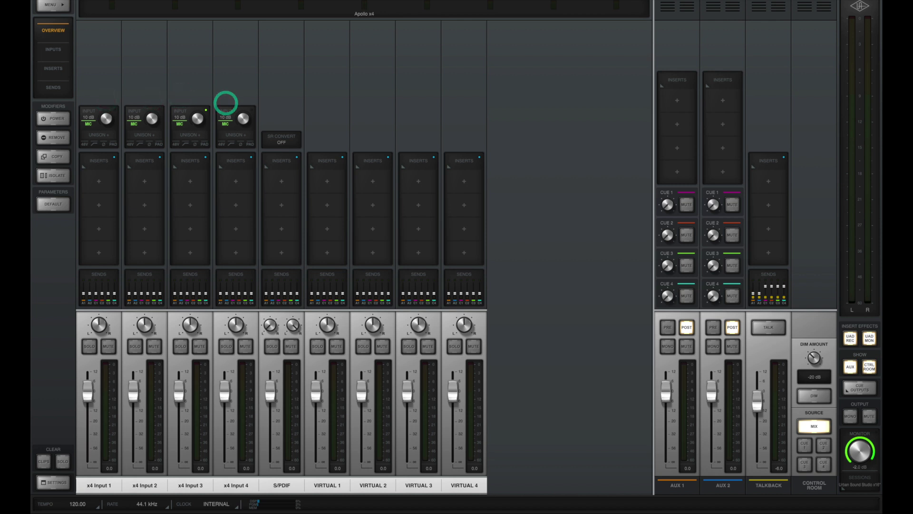
{"action": "left_click", "coordinate": [281, 106]}
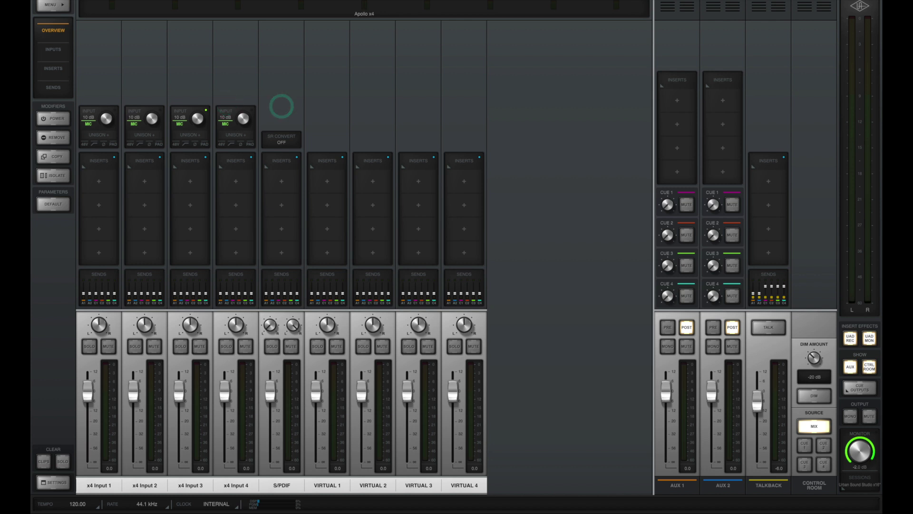
{"action": "left_click", "coordinate": [332, 125]}
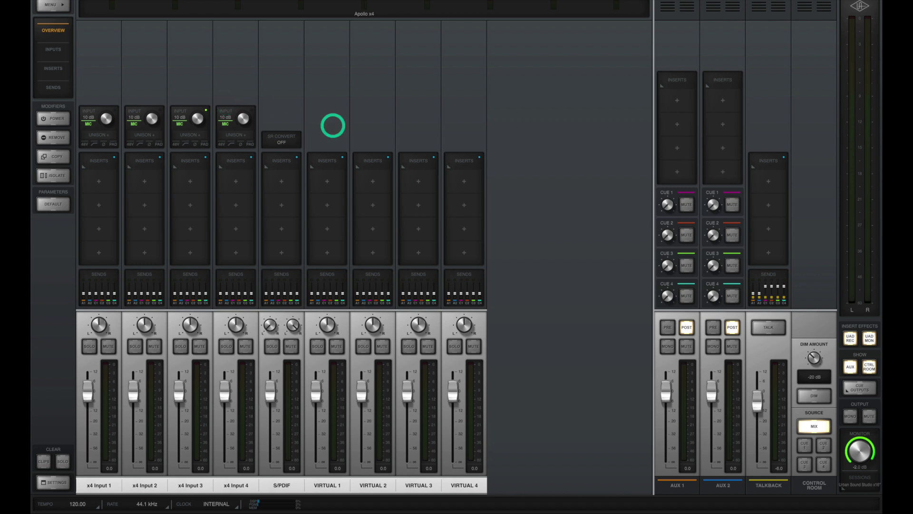
{"action": "left_click", "coordinate": [359, 133]}
{"action": "left_click", "coordinate": [429, 135]}
{"action": "left_click", "coordinate": [460, 133]}
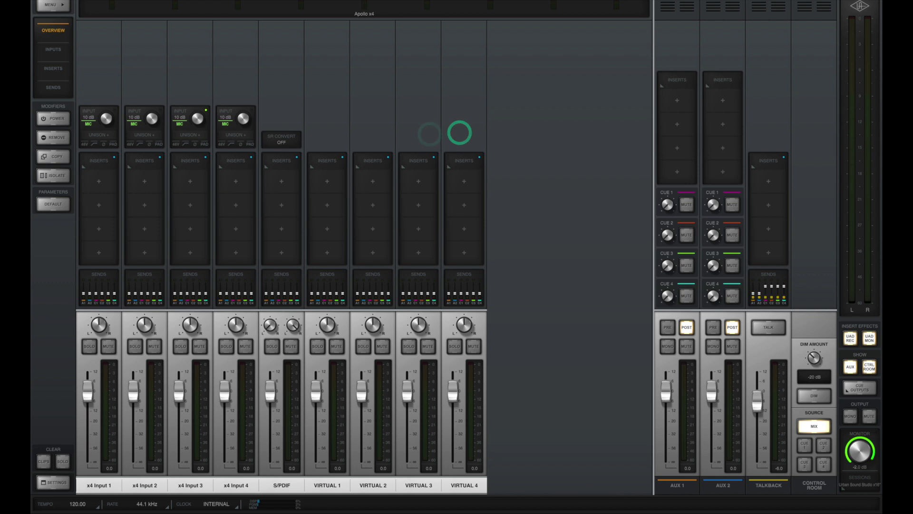
{"action": "left_click", "coordinate": [57, 4]}
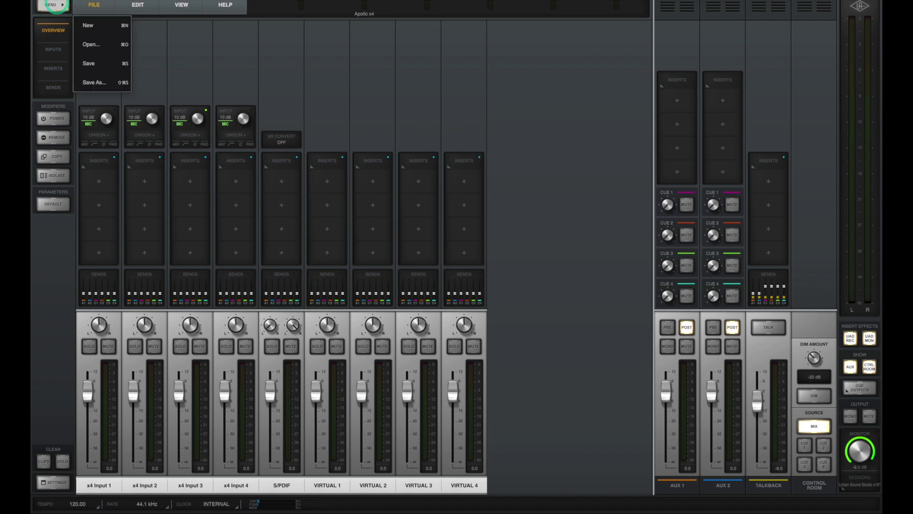
{"action": "mouse_move", "coordinate": [181, 5]}
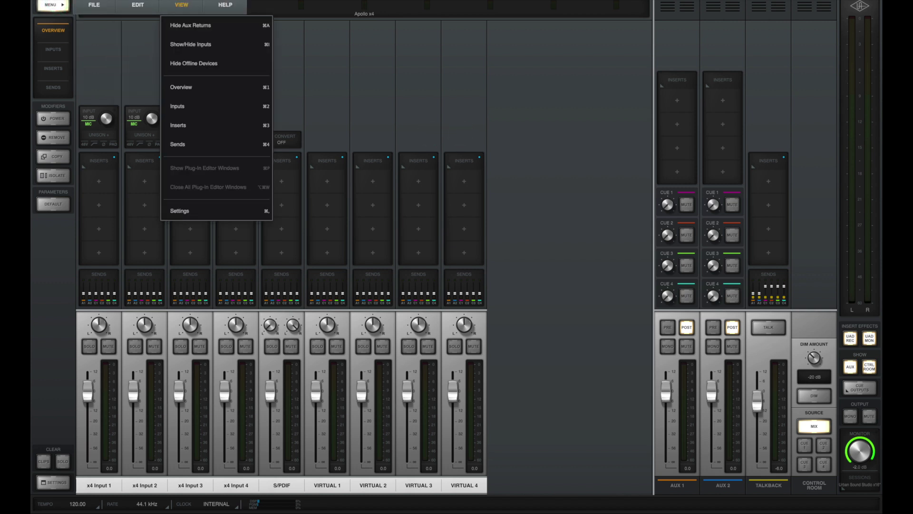
{"action": "left_click", "coordinate": [184, 211]}
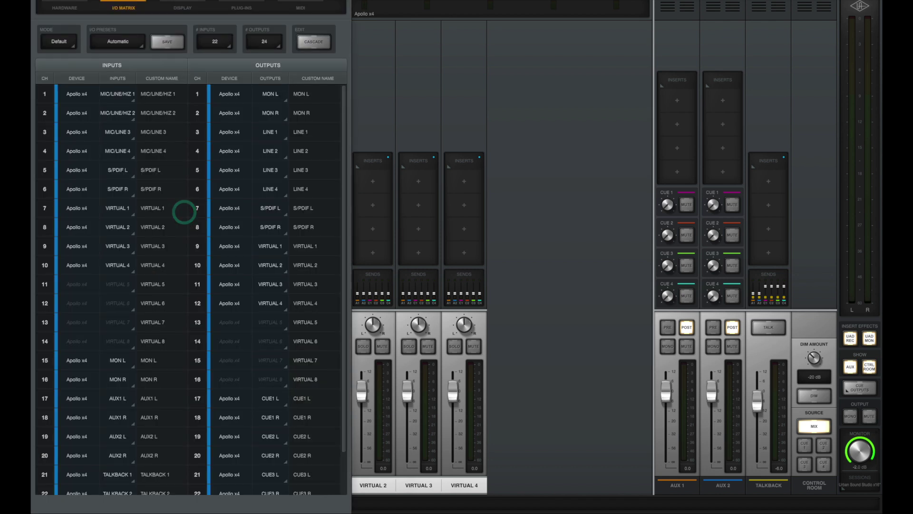
{"action": "left_click", "coordinate": [76, 6]}
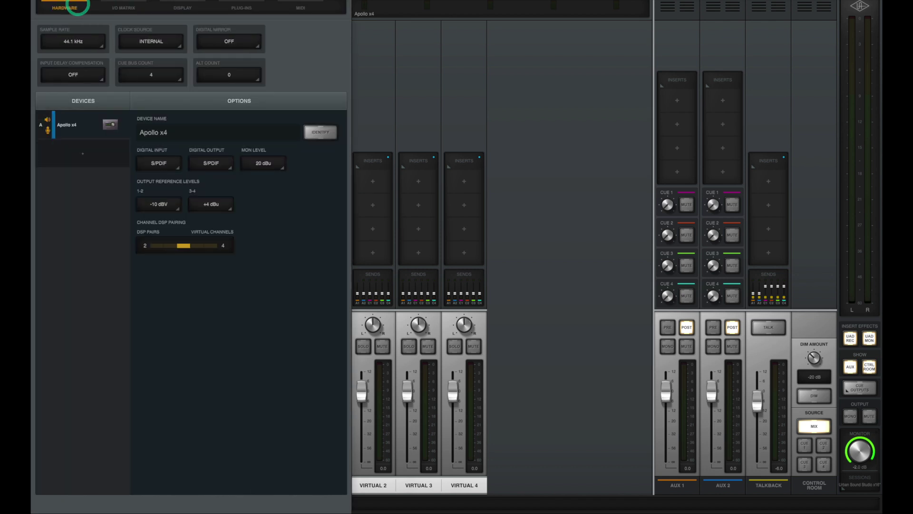
{"action": "left_click_drag", "start_coordinate": [195, 245], "coordinate": [210, 245]}
{"action": "left_click", "coordinate": [182, 245]}
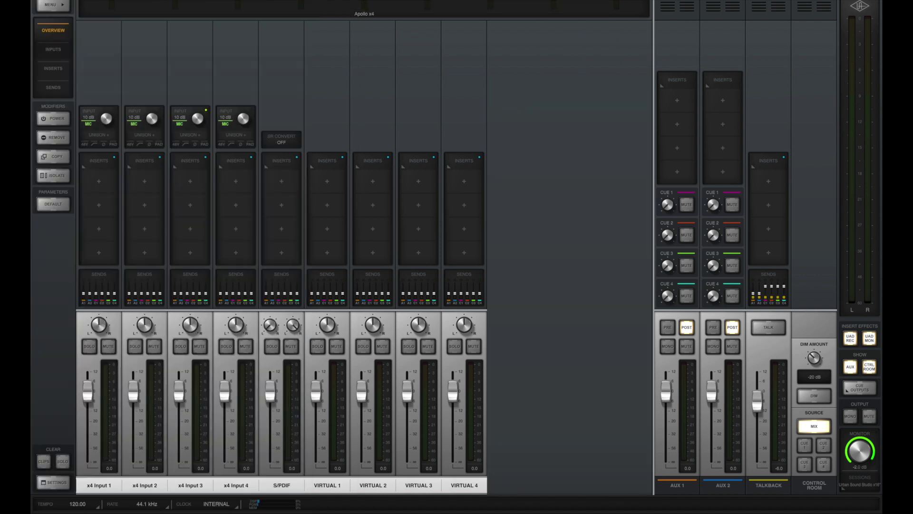
{"action": "left_click", "coordinate": [57, 50]}
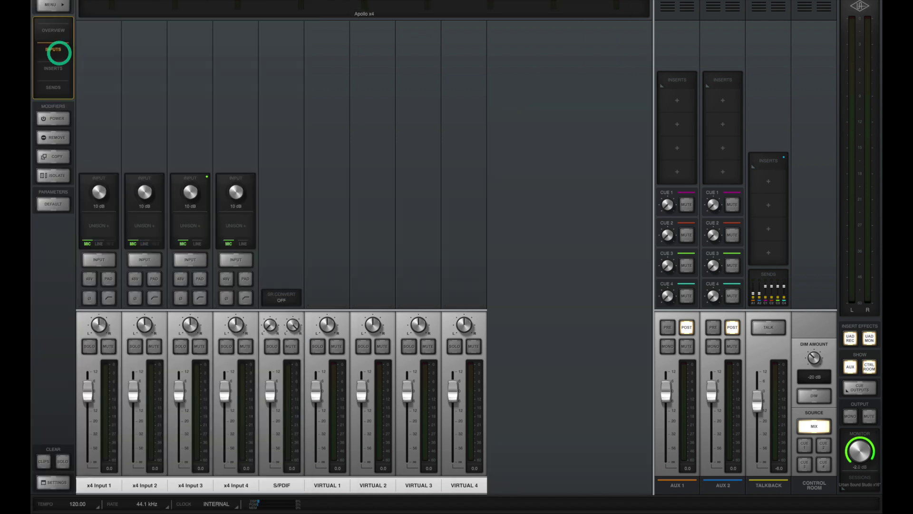
{"action": "left_click", "coordinate": [59, 66]}
{"action": "left_click", "coordinate": [55, 85]}
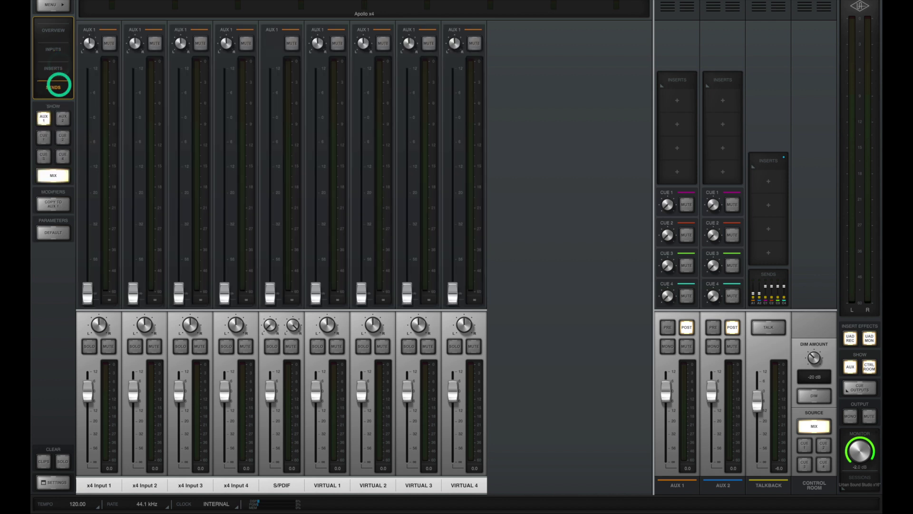
{"action": "left_click", "coordinate": [53, 34]}
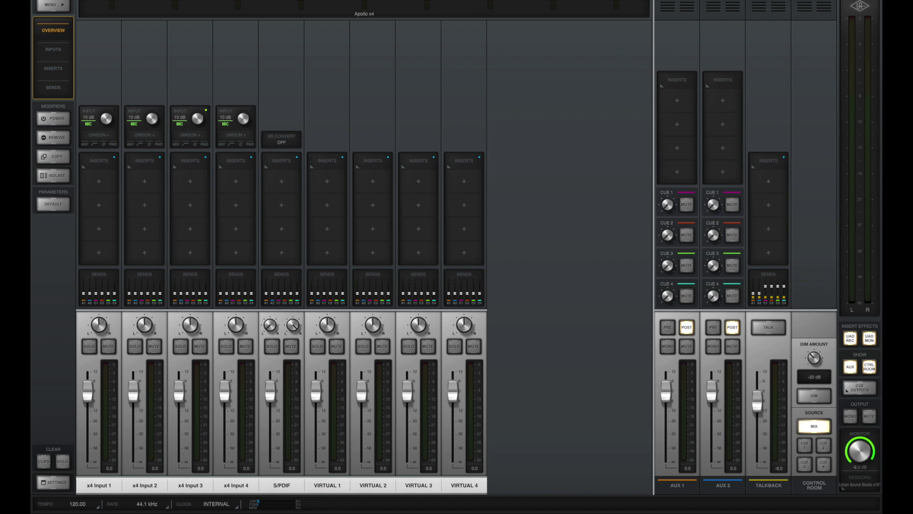
- Raise x4 Input 1's preamp gain to 18 dB and toggle its low-cut, phase-invert and pad
{"action": "mouse_move", "coordinate": [106, 118]}
{"action": "left_mouse_down"}
{"action": "mouse_move", "coordinate": [104, 55]}
{"action": "mouse_move", "coordinate": [104, 105]}
{"action": "mouse_move", "coordinate": [91, 127]}
{"action": "mouse_move", "coordinate": [91, 119]}
{"action": "left_mouse_up"}
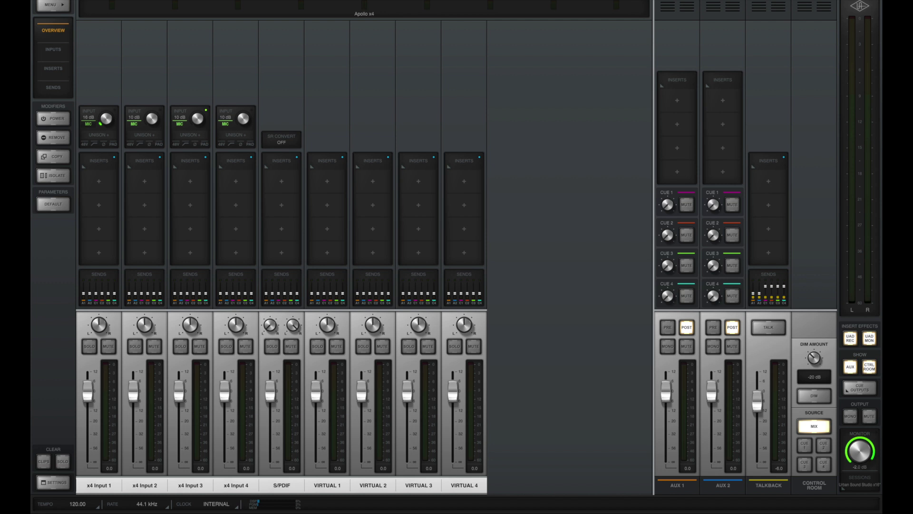
{"action": "left_click", "coordinate": [94, 143]}
{"action": "left_click", "coordinate": [93, 144]}
{"action": "left_click", "coordinate": [102, 144]}
{"action": "left_click", "coordinate": [113, 144]}
- Load the Ampeg B15N from Guitar & Bass as Input 1's Unison preamp and close its window
{"action": "left_click", "coordinate": [107, 134]}
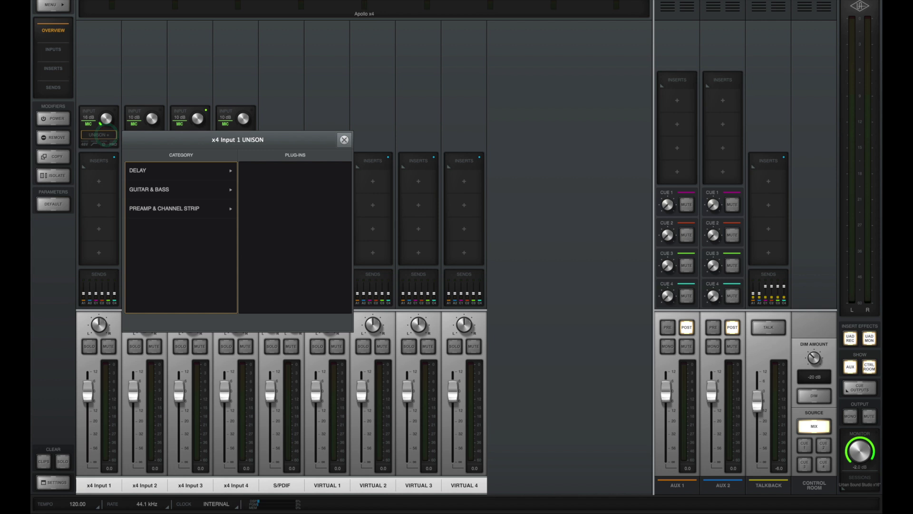
{"action": "left_click", "coordinate": [166, 189]}
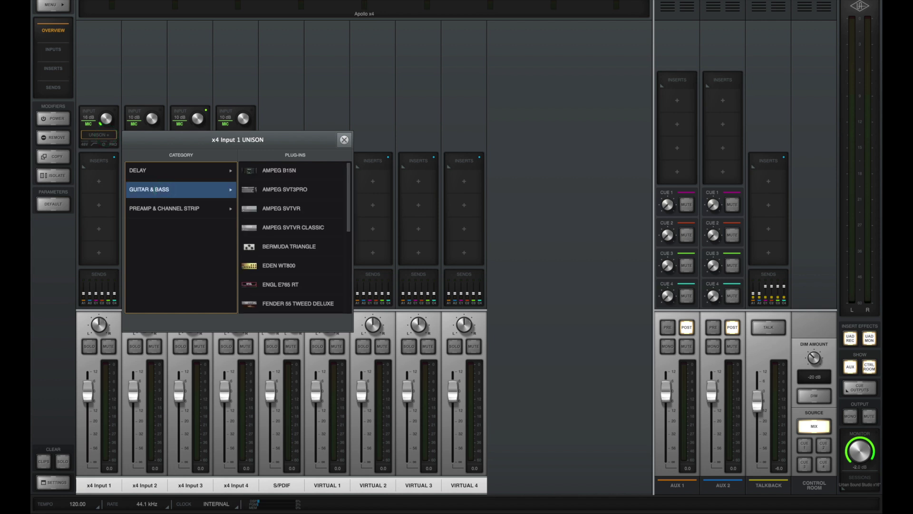
{"action": "left_click", "coordinate": [301, 171]}
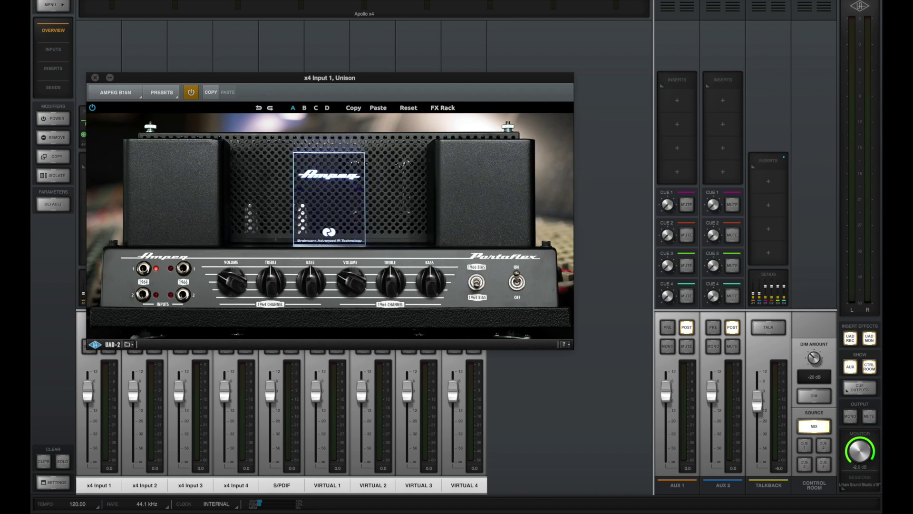
{"action": "left_click", "coordinate": [114, 92]}
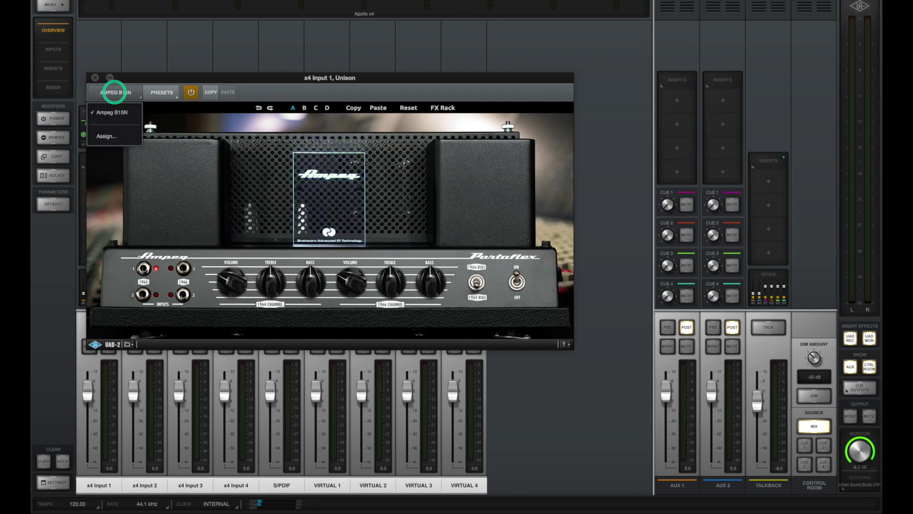
{"action": "left_click", "coordinate": [95, 77]}
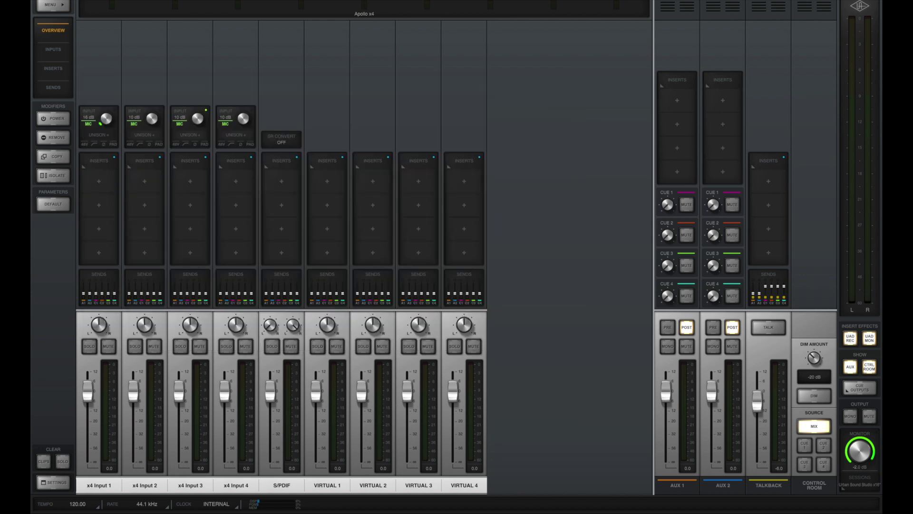
{"action": "mouse_move", "coordinate": [88, 391]}
{"action": "left_mouse_down"}
{"action": "mouse_move", "coordinate": [92, 472]}
{"action": "mouse_move", "coordinate": [96, 370]}
{"action": "mouse_move", "coordinate": [91, 472]}
{"action": "mouse_move", "coordinate": [97, 375]}
{"action": "mouse_move", "coordinate": [85, 464]}
{"action": "mouse_move", "coordinate": [88, 391]}
{"action": "left_mouse_up"}
{"action": "left_click", "coordinate": [90, 346]}
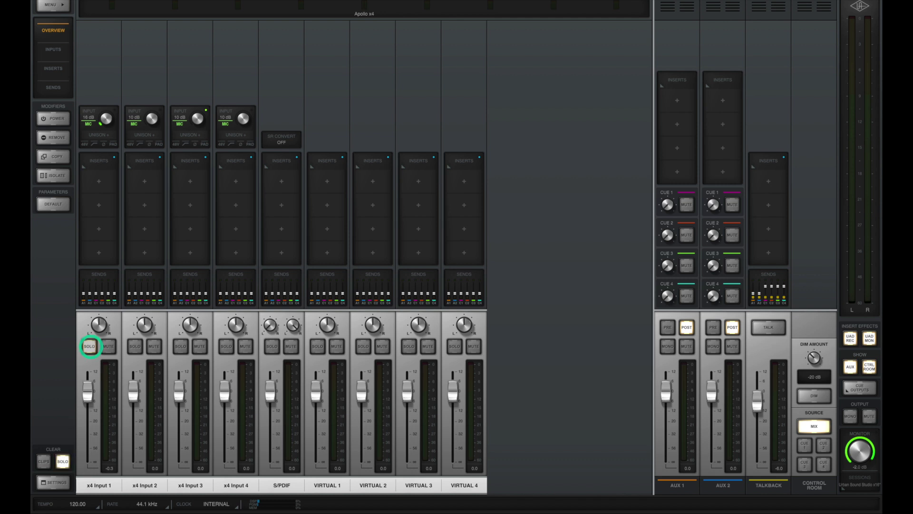
{"action": "left_click", "coordinate": [90, 347]}
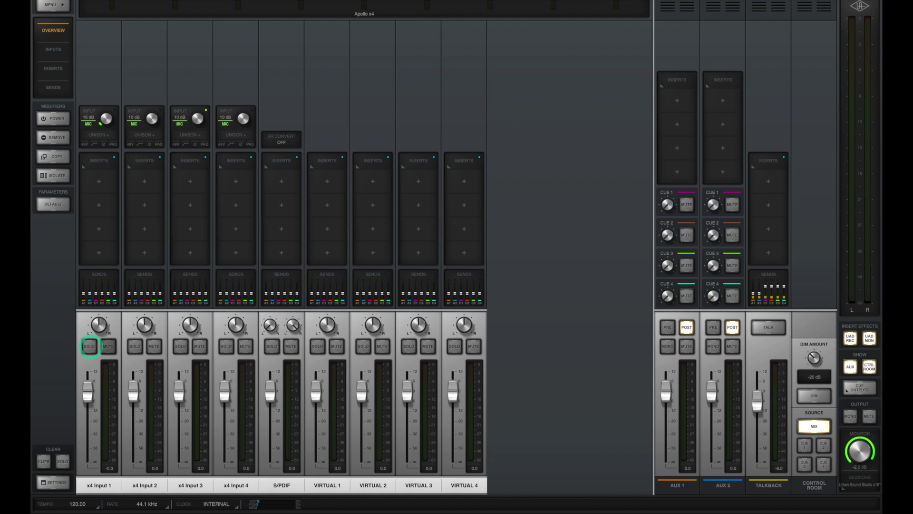
{"action": "left_click", "coordinate": [107, 346]}
{"action": "left_click", "coordinate": [108, 346]}
{"action": "left_click_drag", "start_coordinate": [88, 391], "coordinate": [90, 482]}
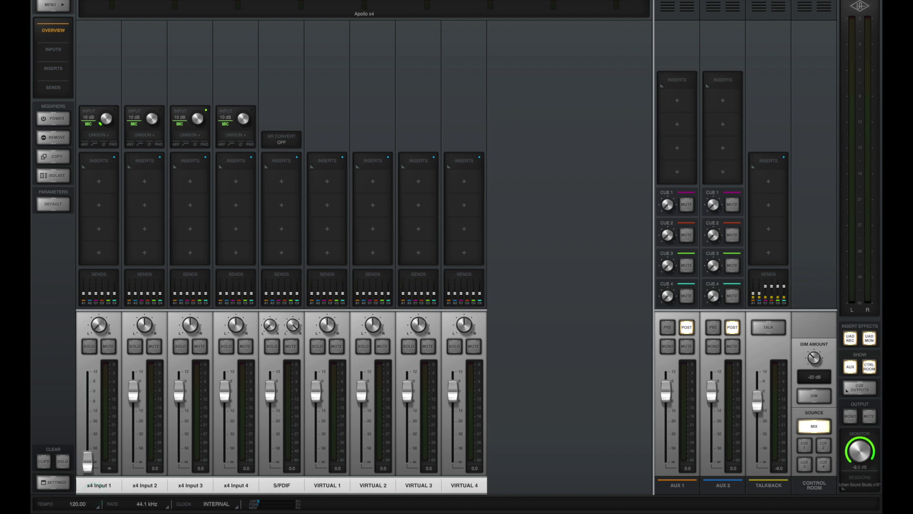
{"action": "left_click", "coordinate": [110, 350]}
{"action": "mouse_move", "coordinate": [105, 119]}
{"action": "left_mouse_down"}
{"action": "mouse_move", "coordinate": [114, 69]}
{"action": "mouse_move", "coordinate": [110, 118]}
{"action": "left_mouse_up"}
{"action": "left_click", "coordinate": [109, 346]}
{"action": "left_click_drag", "start_coordinate": [87, 460], "coordinate": [87, 390]}
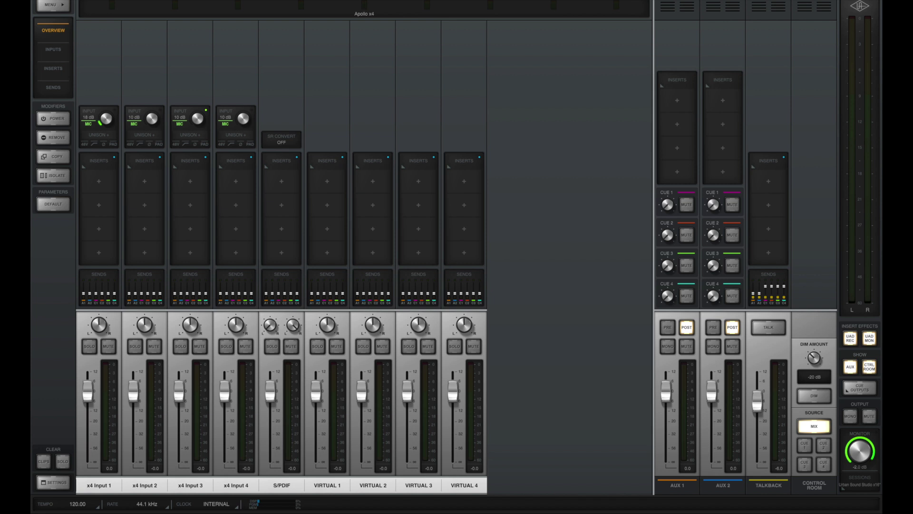
{"action": "left_click", "coordinate": [106, 95]}
{"action": "left_click", "coordinate": [102, 363]}
{"action": "left_click", "coordinate": [99, 181]}
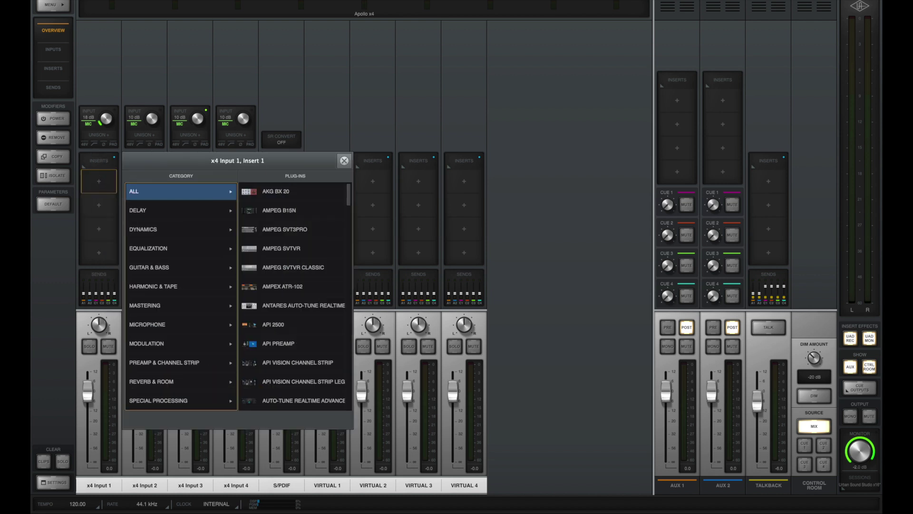
- Browse the insert plug-in picker and close it without choosing a plug-in
{"action": "scroll", "coordinate": [295, 295], "scroll_direction": "down", "scroll_amount": 10}
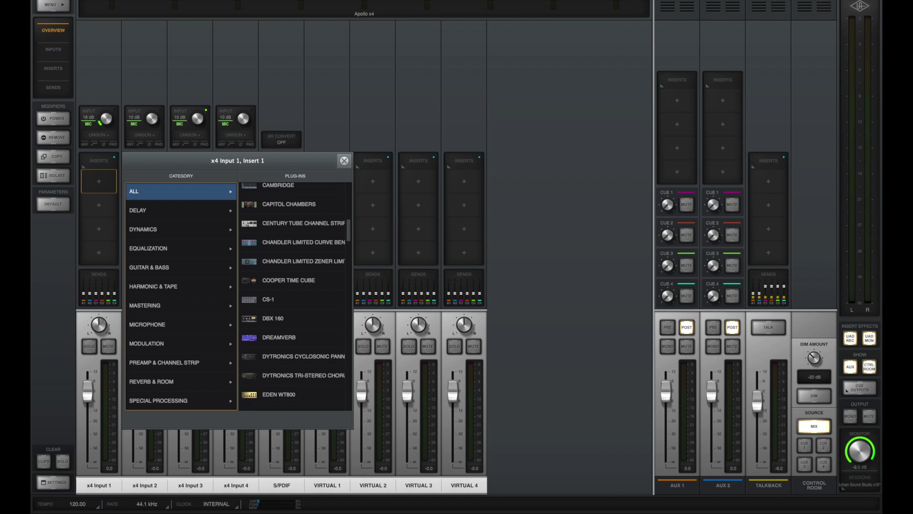
{"action": "scroll", "coordinate": [295, 294], "scroll_direction": "down", "scroll_amount": 5}
{"action": "left_click", "coordinate": [344, 160]}
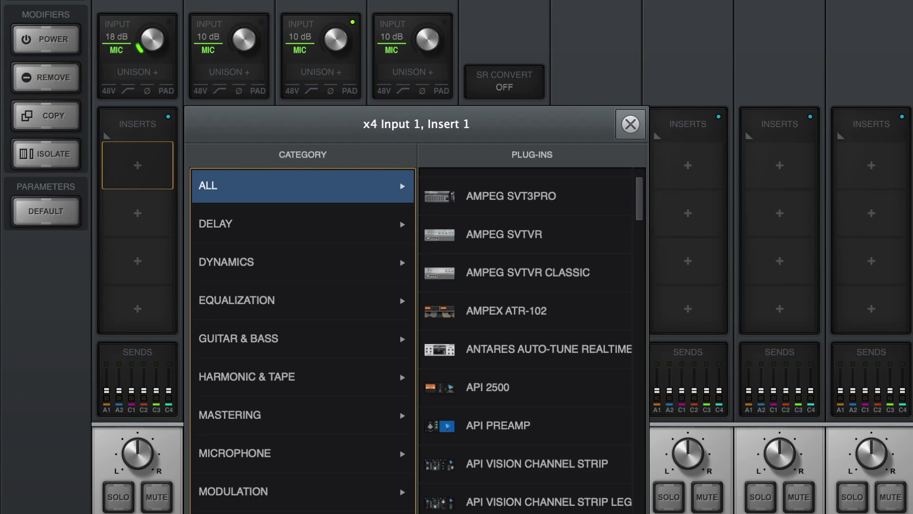
{"action": "scroll", "coordinate": [528, 342], "scroll_direction": "down", "scroll_amount": 15}
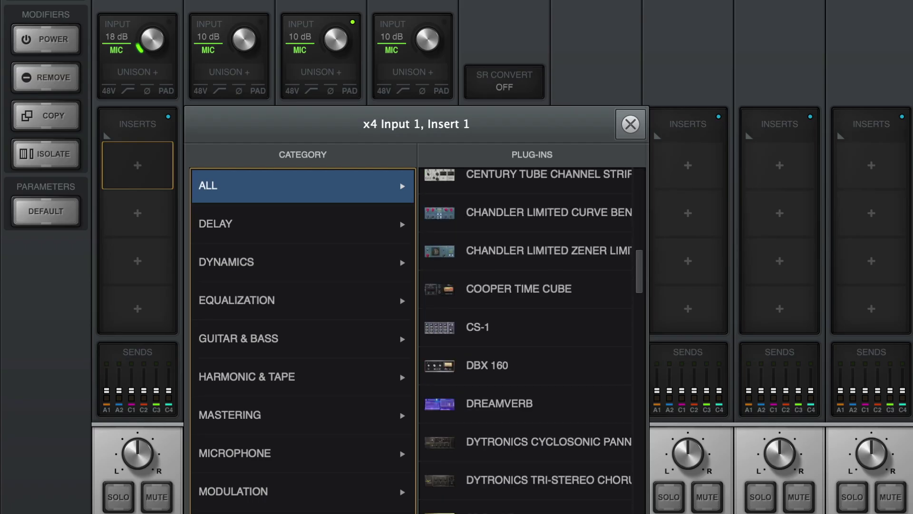
{"action": "scroll", "coordinate": [528, 343], "scroll_direction": "down", "scroll_amount": 5}
{"action": "left_click", "coordinate": [631, 124]}
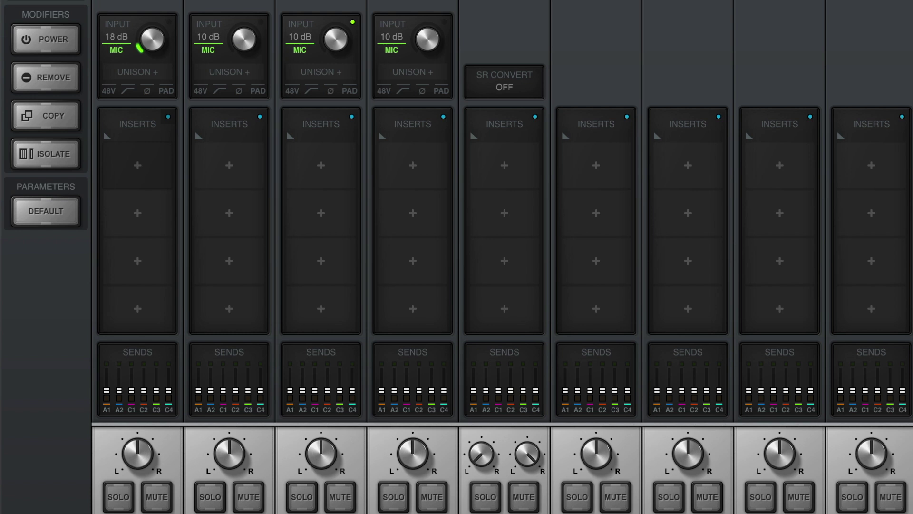
- Leave insert effects on UAD MON after trying UAD REC, and show x4 Input 1's sends
{"action": "left_click", "coordinate": [168, 117]}
{"action": "left_click", "coordinate": [169, 118]}
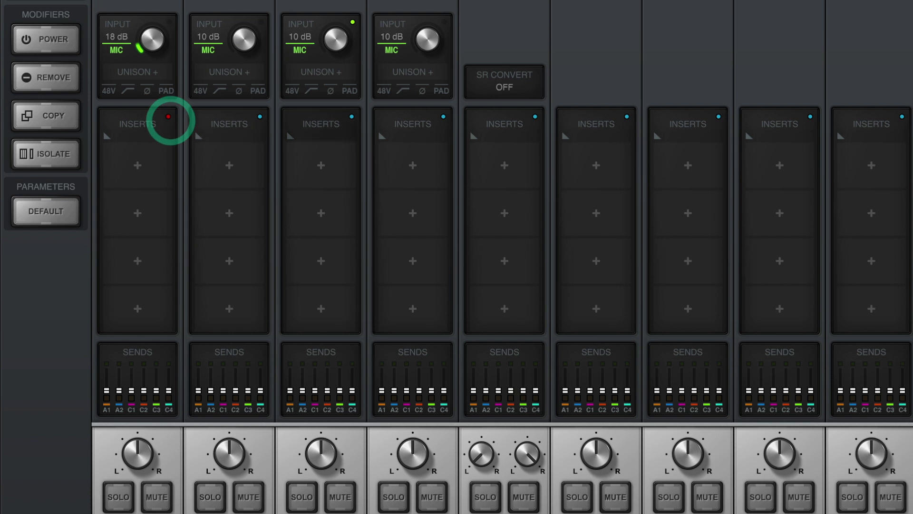
{"action": "left_click", "coordinate": [353, 116]}
{"action": "left_click", "coordinate": [168, 116]}
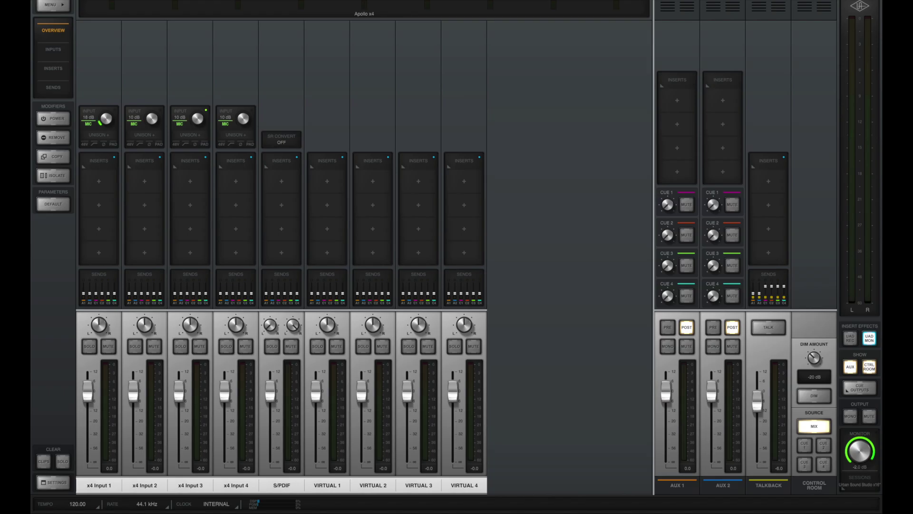
{"action": "left_click", "coordinate": [869, 338]}
{"action": "left_click", "coordinate": [851, 338]}
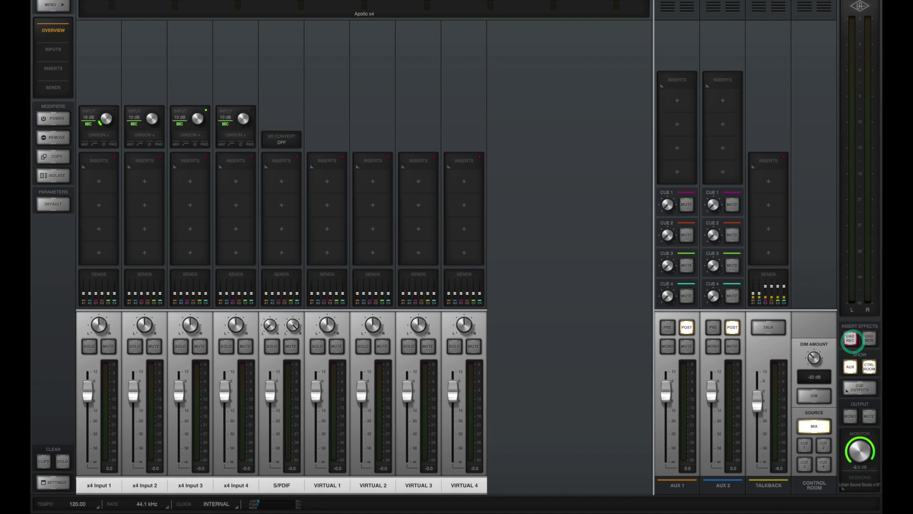
{"action": "left_click", "coordinate": [869, 338]}
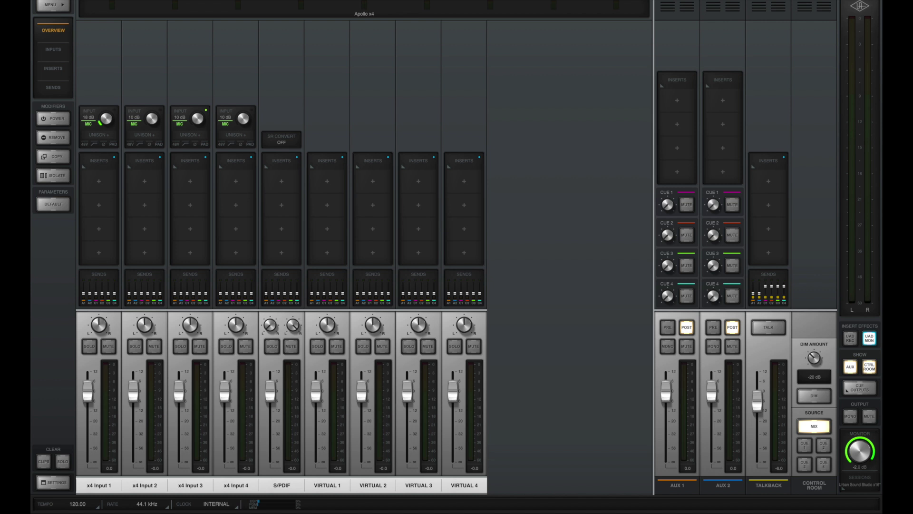
{"action": "left_click", "coordinate": [99, 287]}
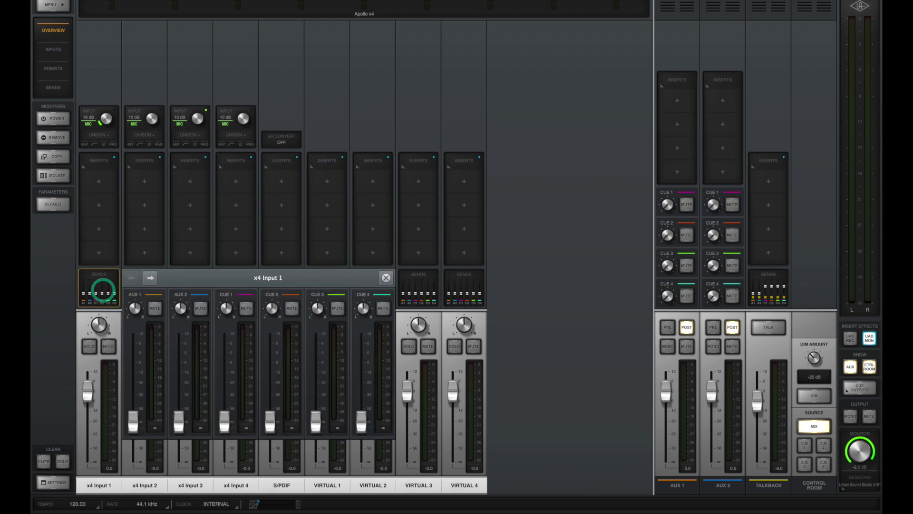
- Raise the Aux 1 master level to 2.9
{"action": "left_click", "coordinate": [132, 421]}
{"action": "mouse_move", "coordinate": [132, 421]}
{"action": "left_mouse_down"}
{"action": "mouse_move", "coordinate": [135, 367]}
{"action": "mouse_move", "coordinate": [131, 433]}
{"action": "left_mouse_up"}
{"action": "left_click_drag", "start_coordinate": [668, 422], "coordinate": [667, 389]}
{"action": "left_click", "coordinate": [850, 367]}
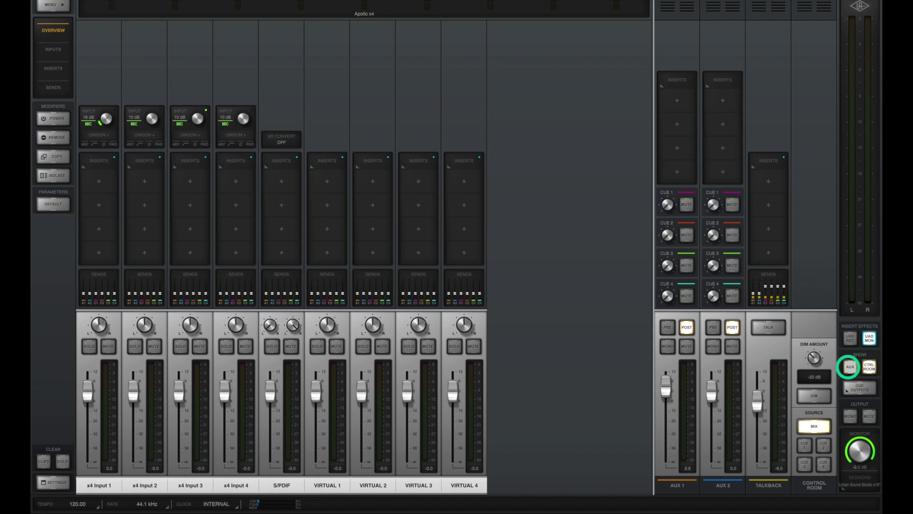
{"action": "left_click", "coordinate": [850, 366]}
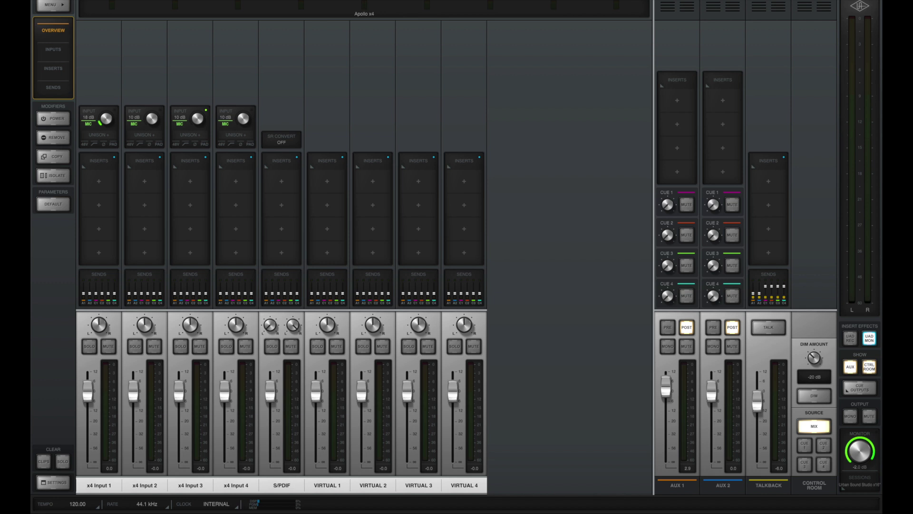
- Raise x4 Input 1's Cue 1 send to -6.3 dB and Cue 2 send to -31.6 dB
{"action": "left_click", "coordinate": [95, 299]}
{"action": "mouse_move", "coordinate": [137, 420]}
{"action": "left_mouse_down"}
{"action": "mouse_move", "coordinate": [137, 366]}
{"action": "mouse_move", "coordinate": [133, 421]}
{"action": "left_mouse_up"}
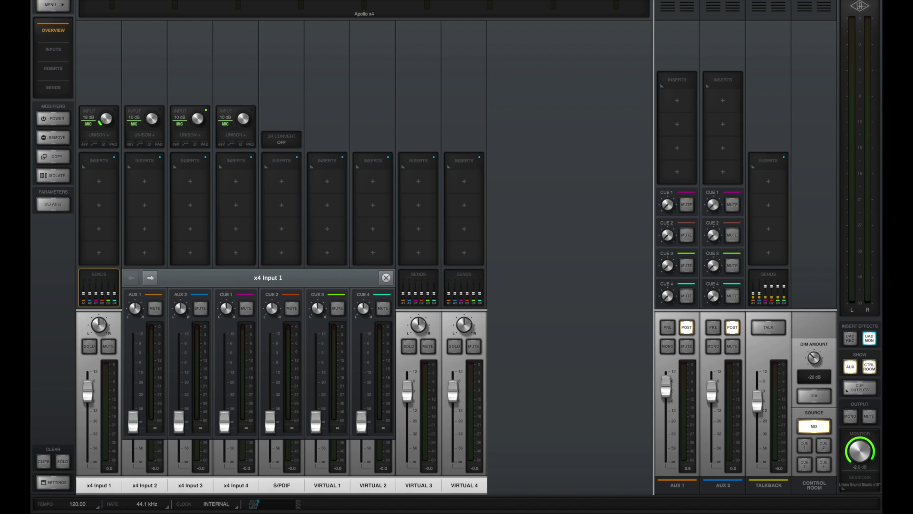
{"action": "left_click_drag", "start_coordinate": [225, 421], "coordinate": [272, 431]}
{"action": "left_click_drag", "start_coordinate": [224, 418], "coordinate": [230, 359]}
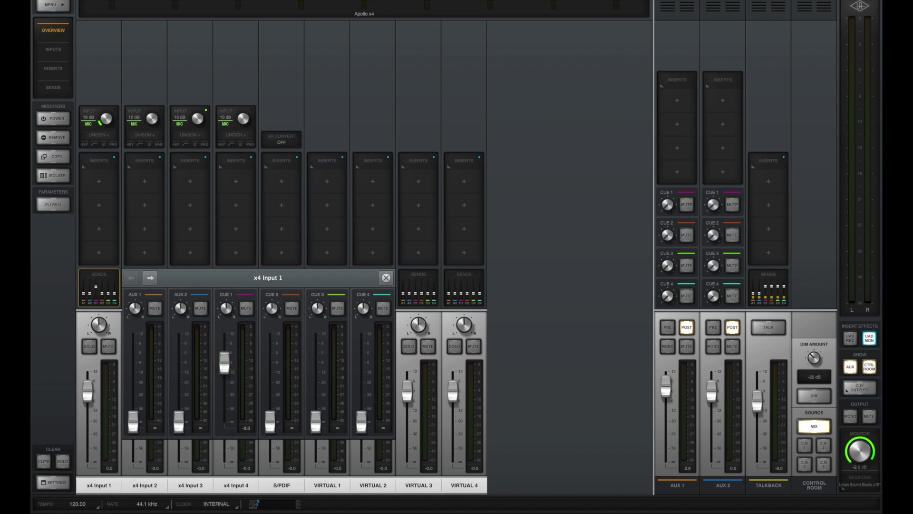
{"action": "left_click_drag", "start_coordinate": [269, 421], "coordinate": [270, 394]}
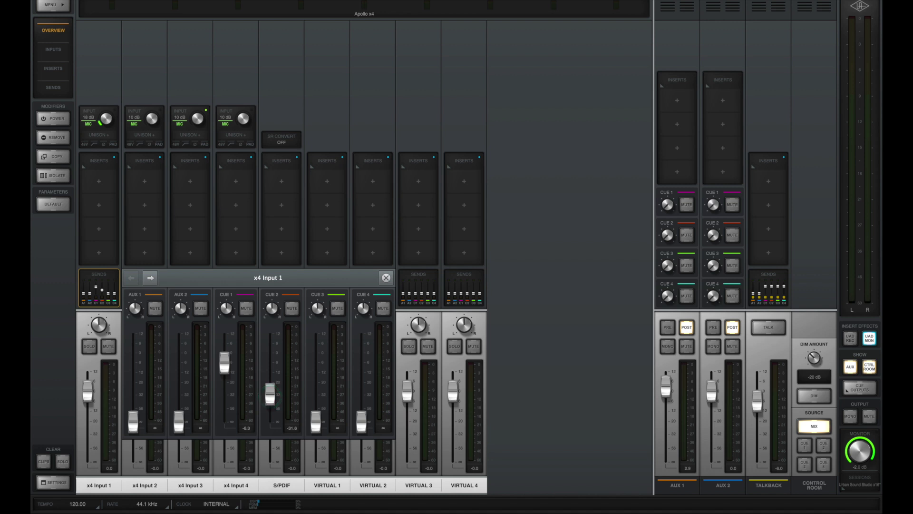
{"action": "left_click_drag", "start_coordinate": [315, 421], "coordinate": [315, 452]}
{"action": "left_click", "coordinate": [386, 278]}
- In Cue Outputs, toggle Cue 1's cue-mix source and stop sending Cue 4 to headphone output 2
{"action": "left_click", "coordinate": [148, 289]}
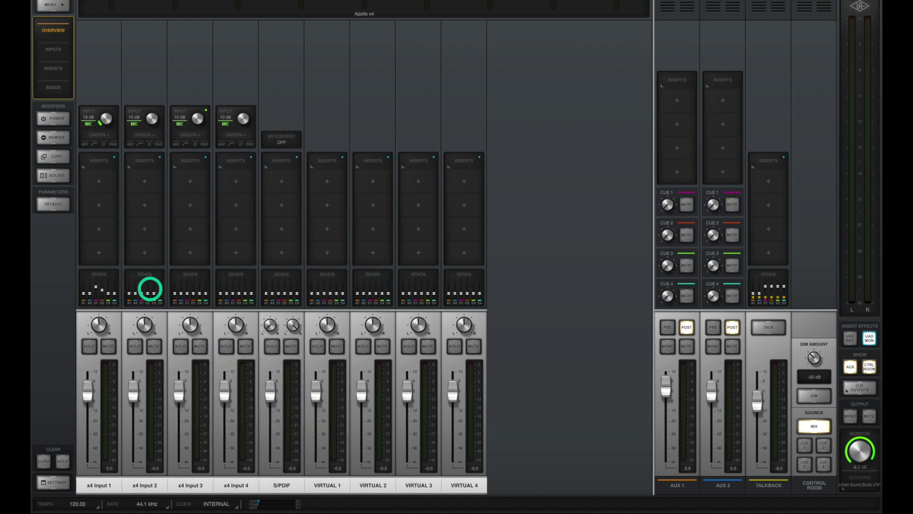
{"action": "left_click", "coordinate": [860, 388]}
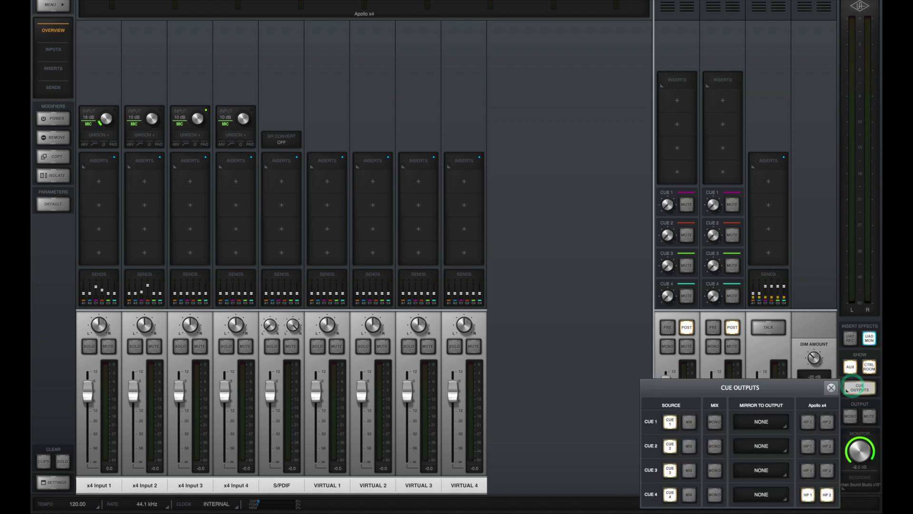
{"action": "left_click", "coordinate": [669, 422]}
{"action": "left_click", "coordinate": [669, 421]}
{"action": "left_click", "coordinate": [670, 495]}
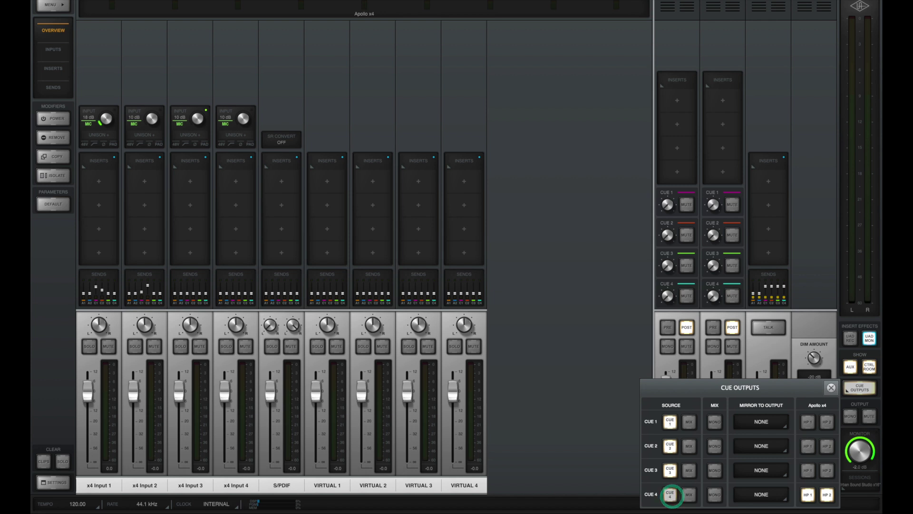
{"action": "left_click", "coordinate": [826, 494]}
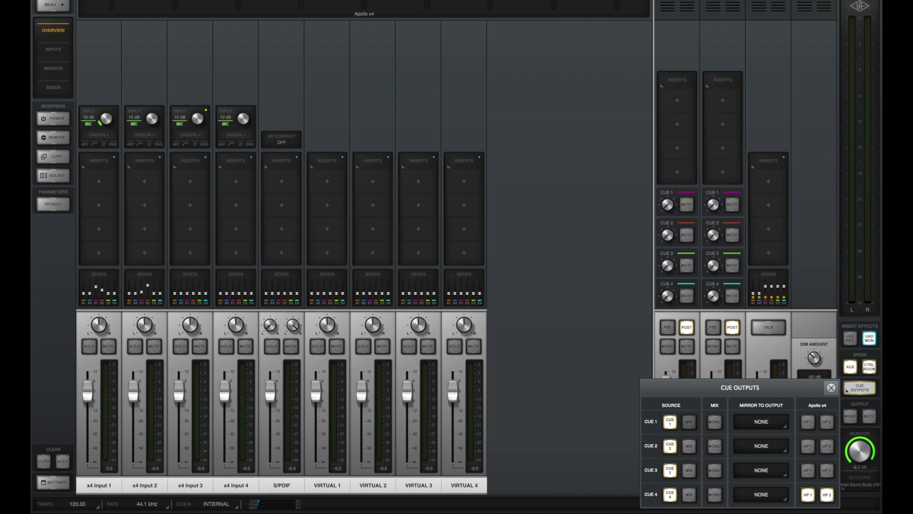
{"action": "left_click", "coordinate": [831, 388]}
- Lower x4 Input 2 to -22.9 and Input 3 to -7.2, pull Input 4 down, and raise S/PDIF to 8.7
{"action": "left_click_drag", "start_coordinate": [133, 391], "coordinate": [133, 425]}
{"action": "left_click_drag", "start_coordinate": [179, 390], "coordinate": [225, 432]}
{"action": "left_click", "coordinate": [224, 390]}
{"action": "left_click_drag", "start_coordinate": [269, 391], "coordinate": [269, 380]}
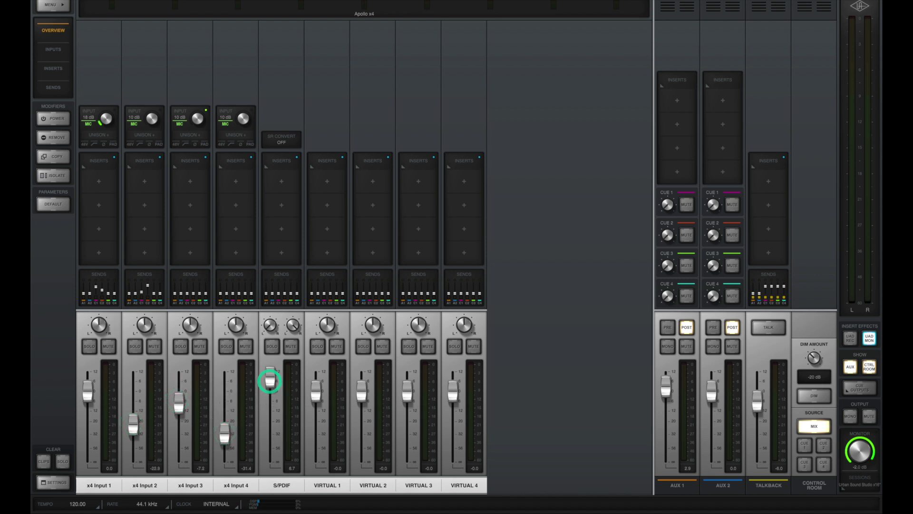
- Set Cue 1–3 sources to MIX, with Cue 4 off the mix and on both headphone outputs
{"action": "left_click", "coordinate": [860, 387]}
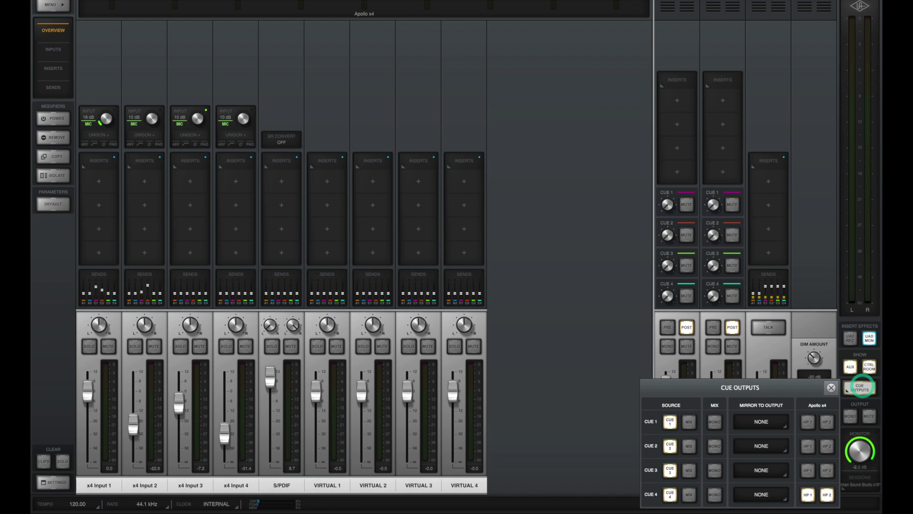
{"action": "left_click", "coordinate": [689, 422]}
{"action": "left_click", "coordinate": [689, 446]}
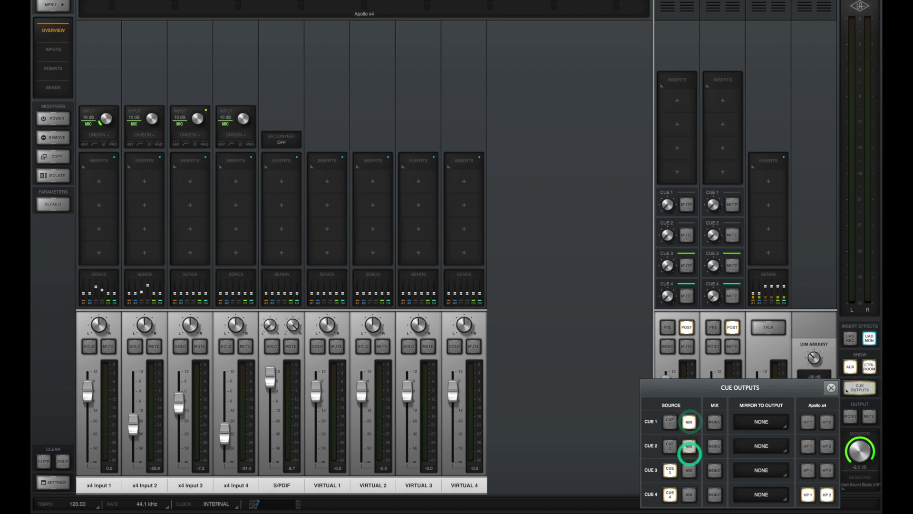
{"action": "left_click", "coordinate": [689, 470]}
{"action": "left_click", "coordinate": [689, 495]}
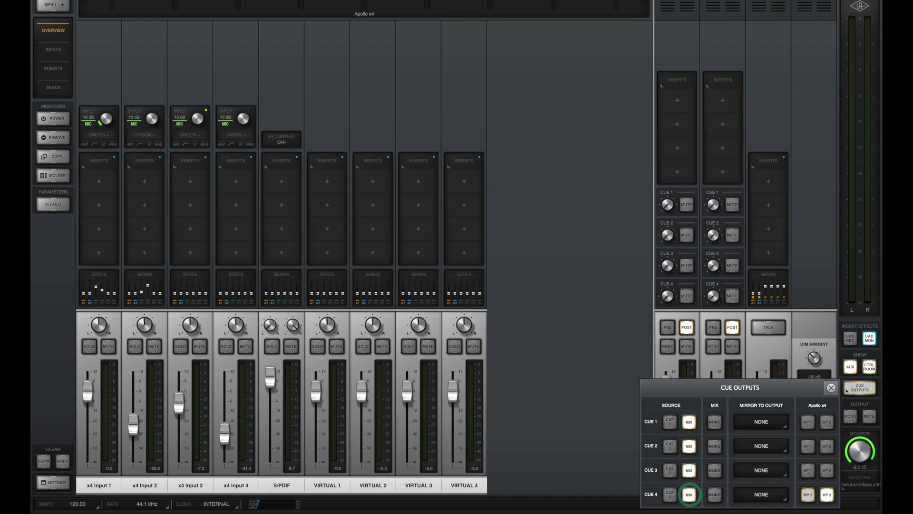
{"action": "left_click", "coordinate": [807, 495]}
{"action": "left_click", "coordinate": [826, 494]}
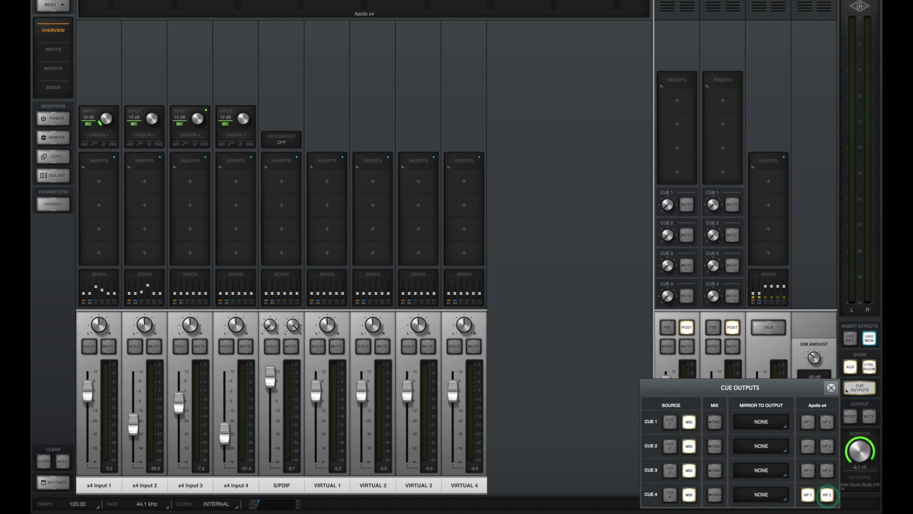
{"action": "left_click", "coordinate": [689, 495]}
- Give Cue 4 its own CUE source with mirroring set to NONE
{"action": "left_click", "coordinate": [760, 494]}
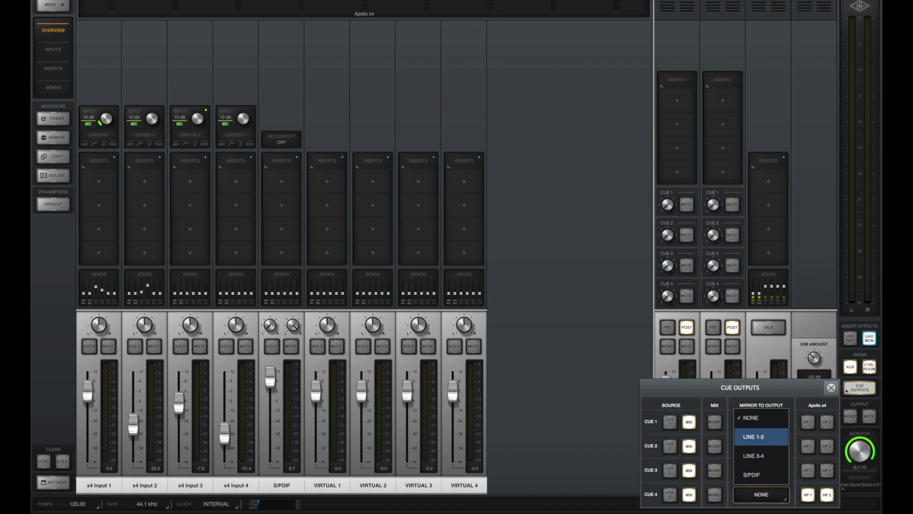
{"action": "left_click", "coordinate": [761, 436]}
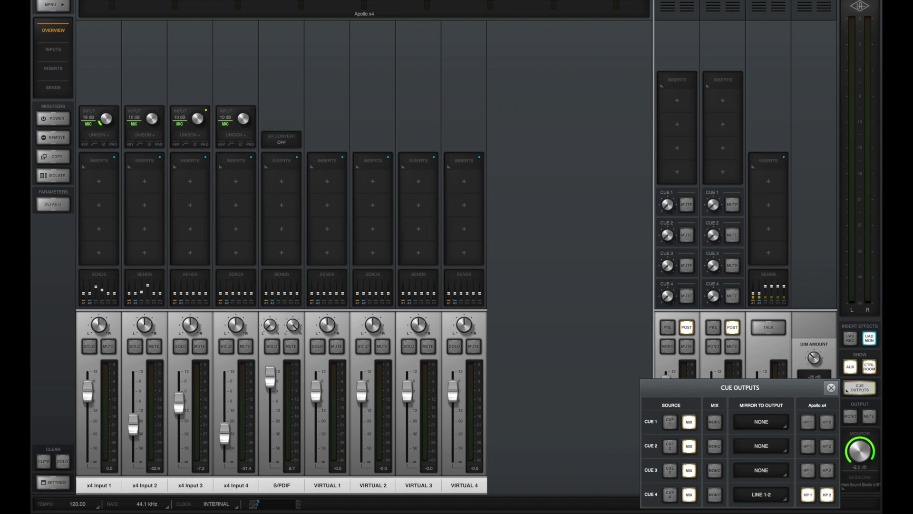
{"action": "left_click", "coordinate": [671, 494]}
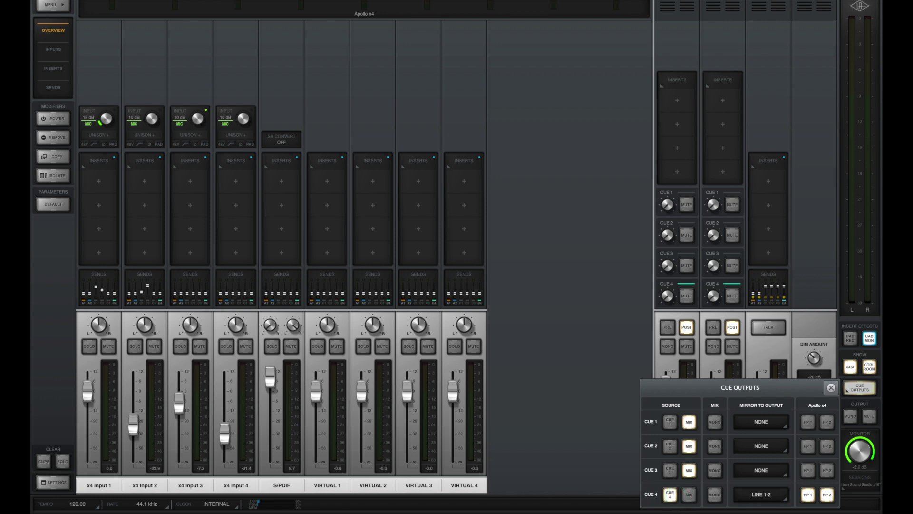
{"action": "left_click", "coordinate": [760, 494]}
{"action": "left_click", "coordinate": [756, 420]}
- Close Cue Outputs and link Virtual 1–2 into a stereo channel named 'x4 CPU'
{"action": "left_click", "coordinate": [831, 388]}
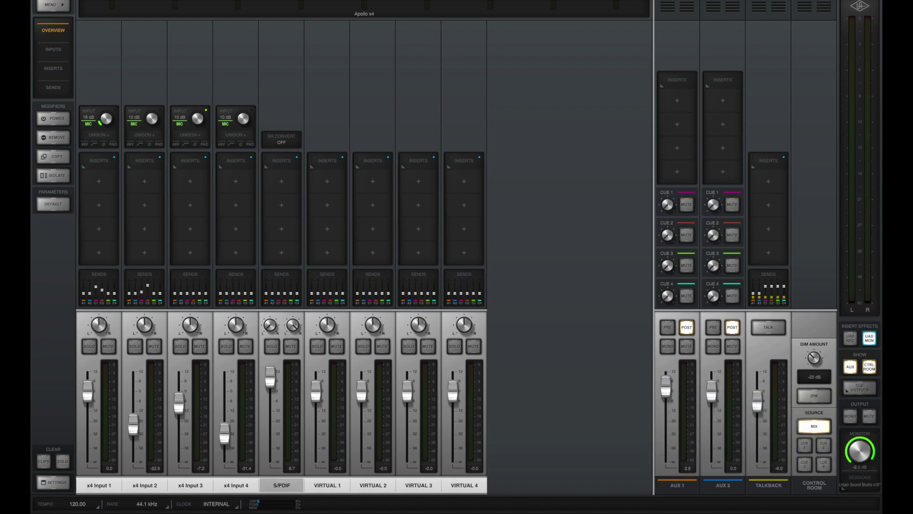
{"action": "left_click", "coordinate": [333, 454]}
{"action": "left_click", "coordinate": [382, 451]}
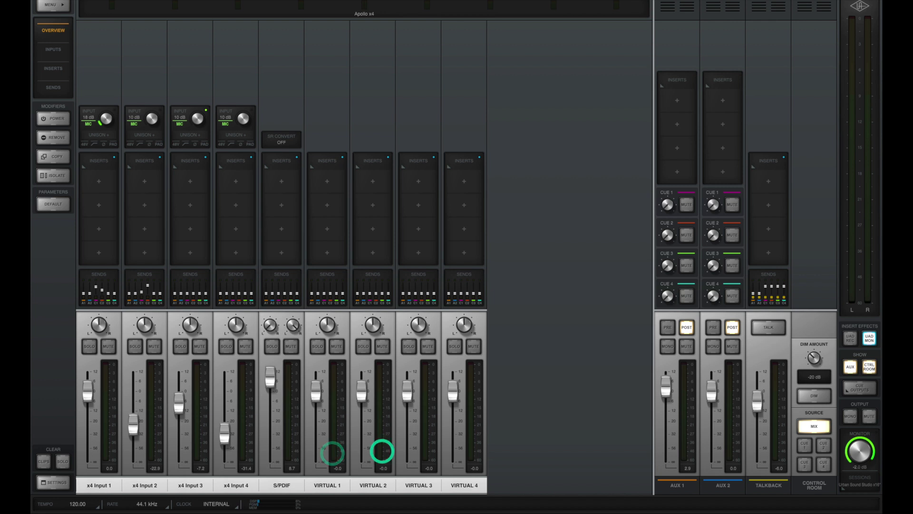
{"action": "left_click", "coordinate": [420, 447]}
{"action": "left_click", "coordinate": [472, 449]}
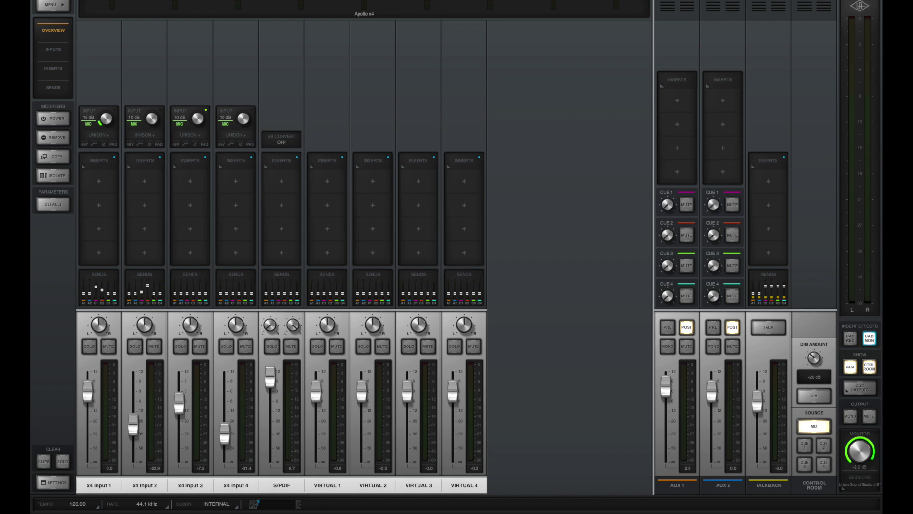
{"action": "double_click", "coordinate": [328, 486]}
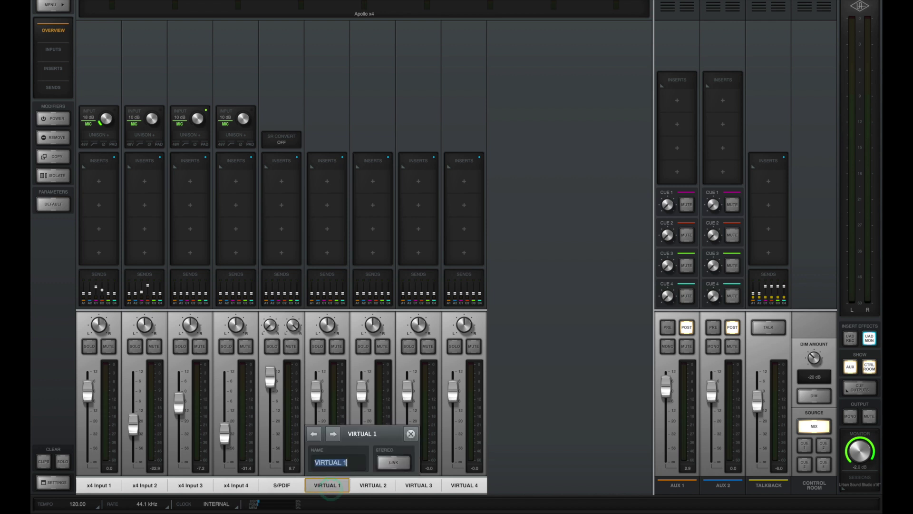
{"action": "left_click", "coordinate": [393, 462]}
{"action": "type", "text": "x4"}
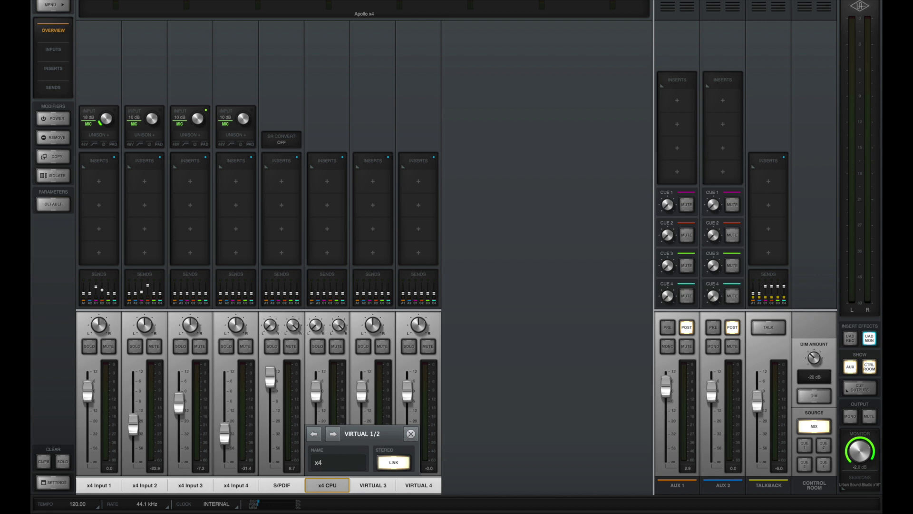
{"action": "type", "text": " CPU"}
{"action": "key", "text": "Return"}
- Link Virtual 3–4 into a stereo pair for the 'x4 DAW' channel
{"action": "left_click", "coordinate": [372, 484]}
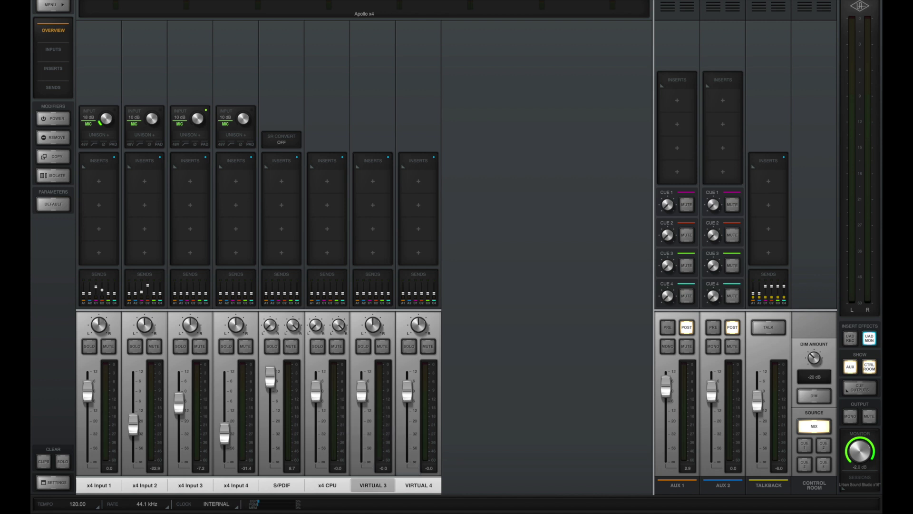
{"action": "left_click", "coordinate": [373, 482]}
{"action": "left_click", "coordinate": [437, 463]}
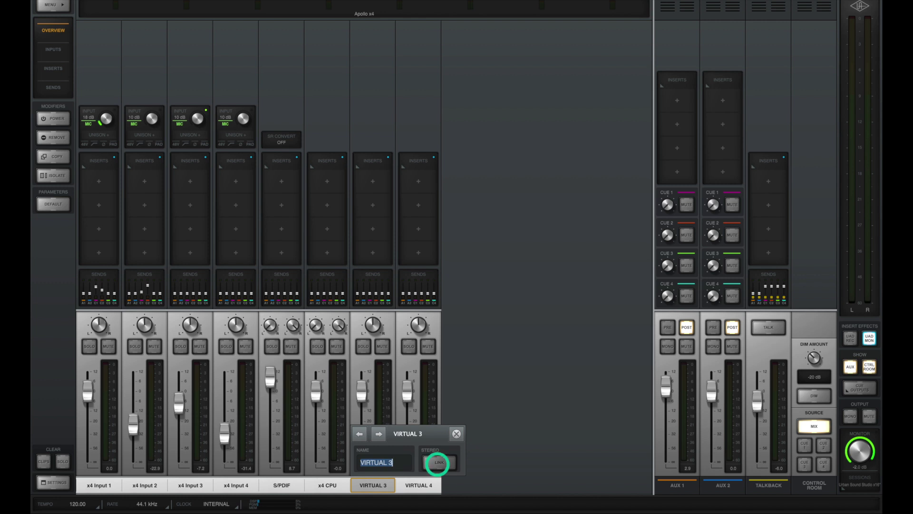
{"action": "left_click", "coordinate": [442, 386]}
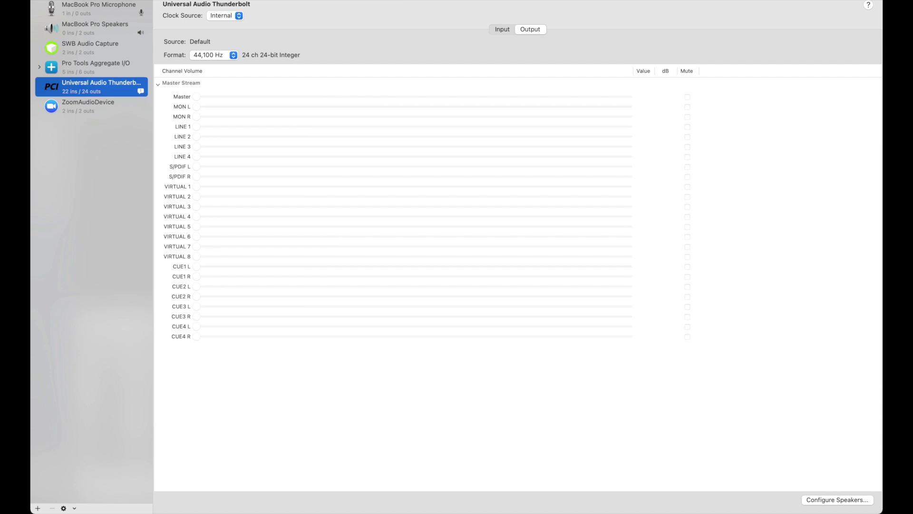
- Map the Thunderbolt's left speaker to VIRTUAL 1 and right speaker to VIRTUAL 2, then apply
{"action": "left_click", "coordinate": [108, 86]}
{"action": "left_click", "coordinate": [828, 500]}
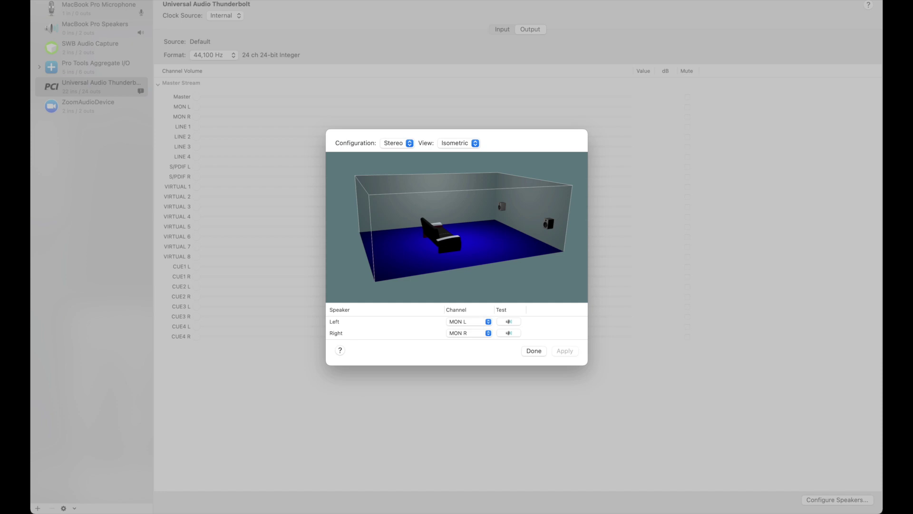
{"action": "left_click", "coordinate": [481, 321]}
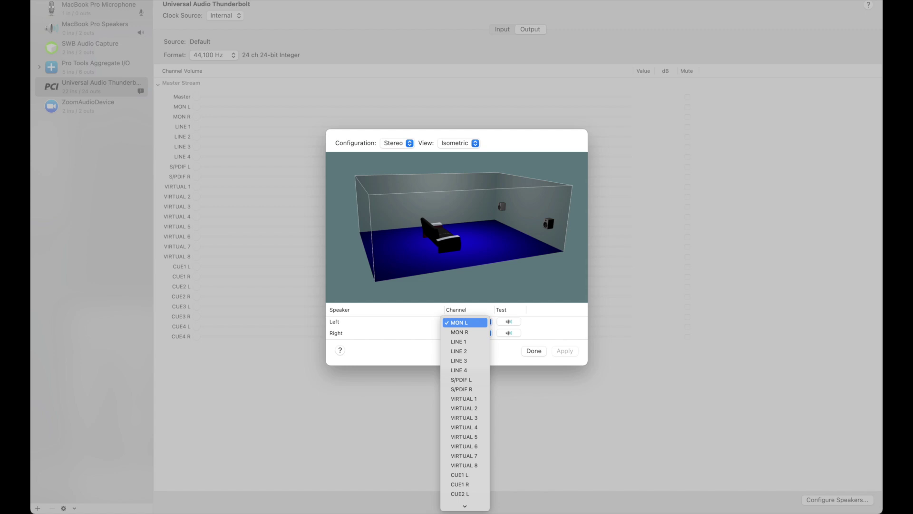
{"action": "left_click", "coordinate": [477, 399]}
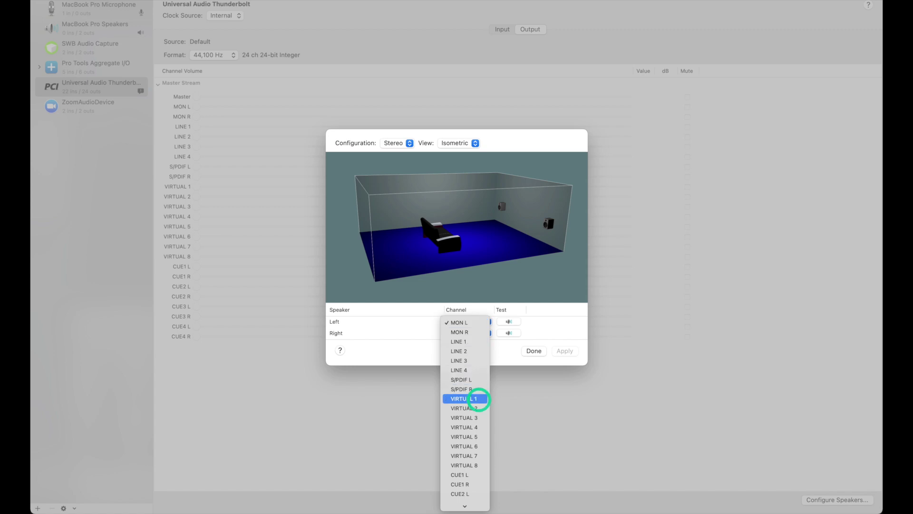
{"action": "left_click", "coordinate": [475, 333]}
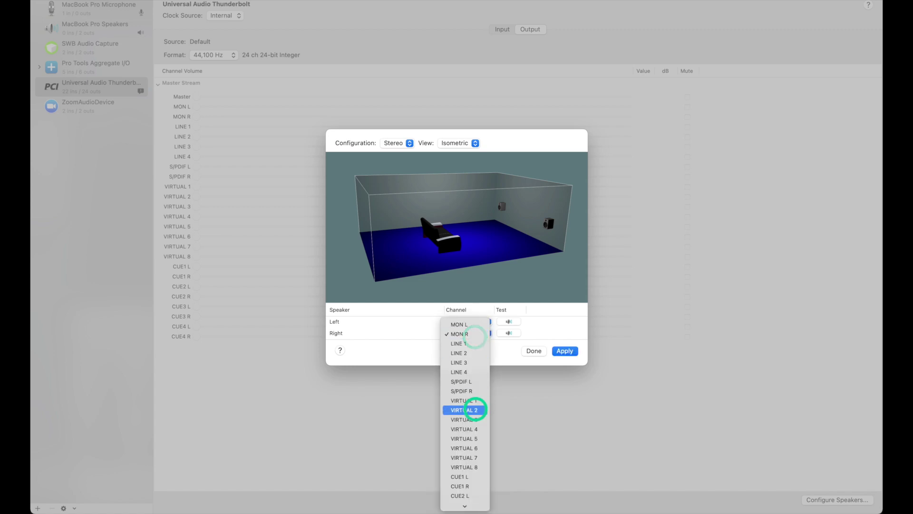
{"action": "left_click", "coordinate": [475, 410]}
{"action": "left_click", "coordinate": [564, 351]}
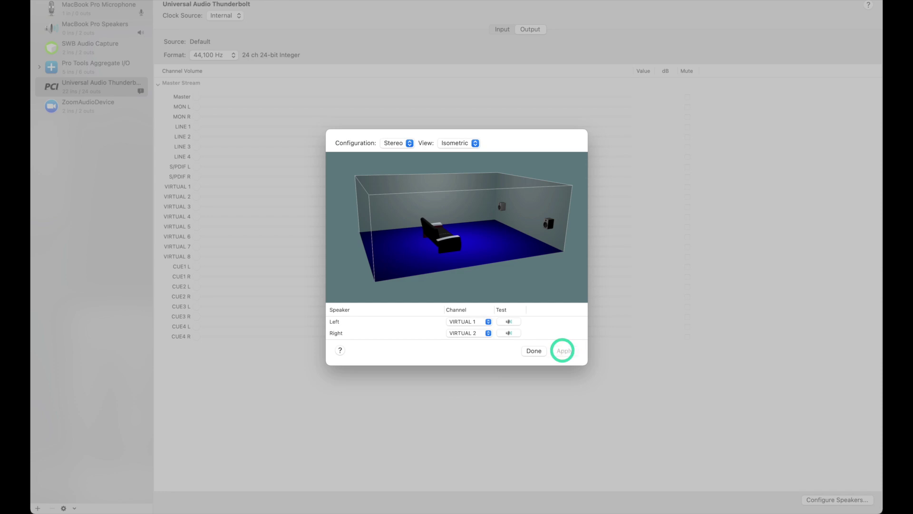
{"action": "left_click", "coordinate": [535, 351]}
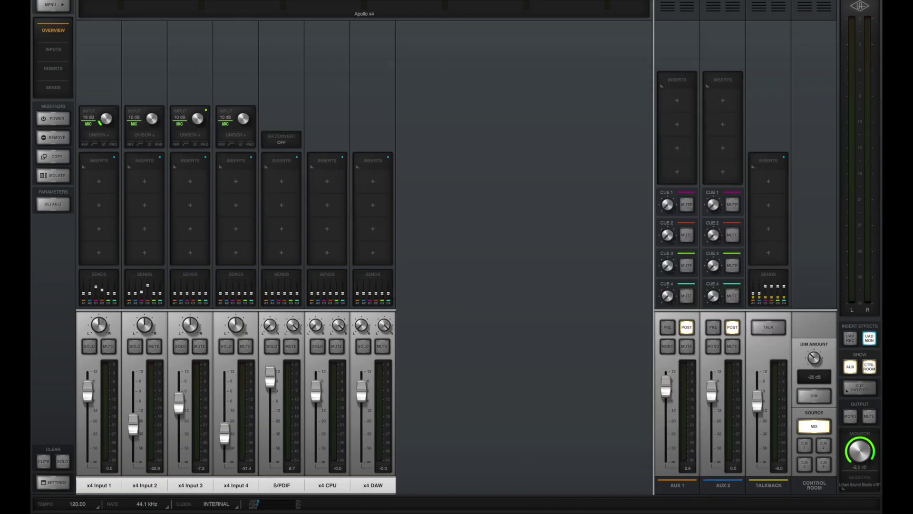
- Choose Universal Audio Thunderbolt as the Mac's sound output and minimize the window
{"action": "left_click", "coordinate": [389, 20]}
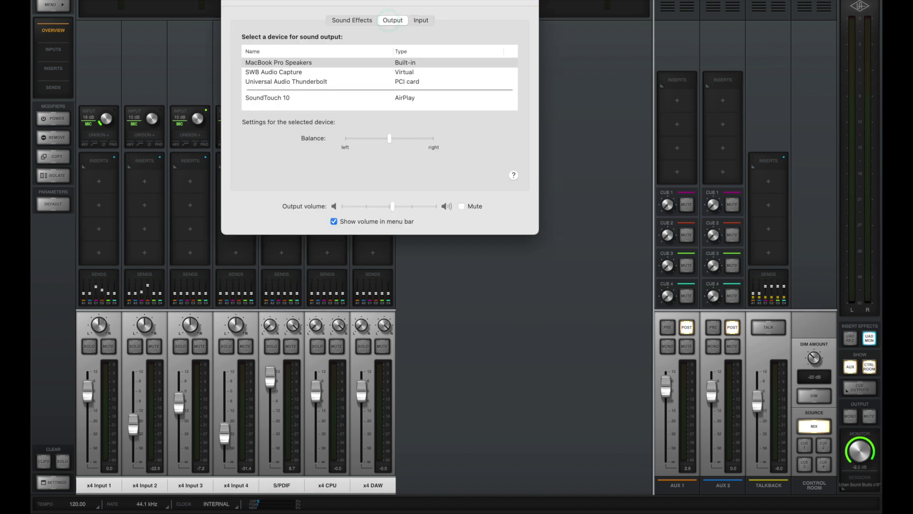
{"action": "left_click", "coordinate": [390, 28]}
{"action": "left_click", "coordinate": [322, 81]}
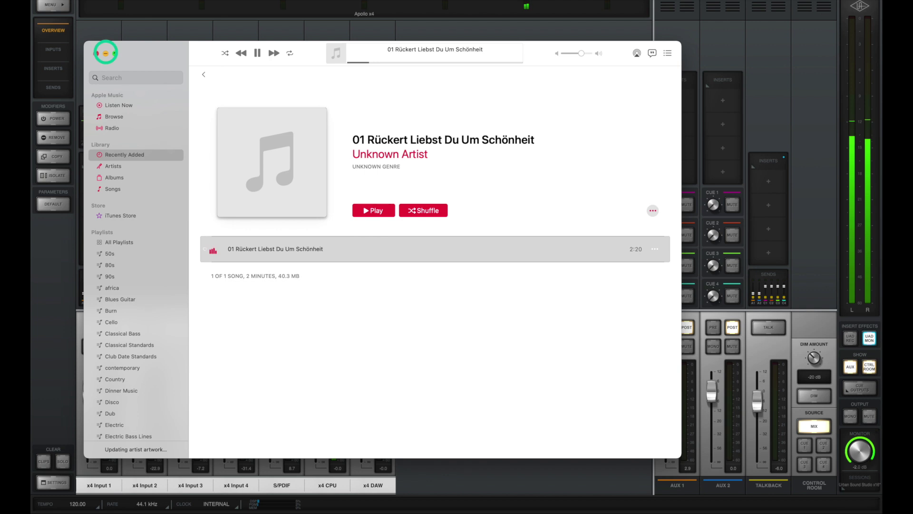
{"action": "key", "text": "super+m"}
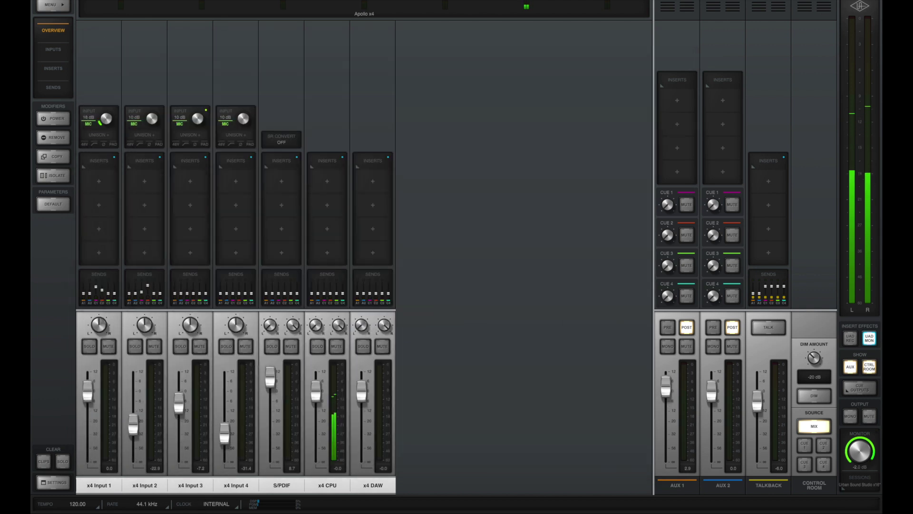
- Sweep the x4 CPU fader down and settle it at -2.0 dB, then bring up the View menu
{"action": "mouse_move", "coordinate": [316, 390]}
{"action": "left_mouse_down"}
{"action": "mouse_move", "coordinate": [313, 427]}
{"action": "mouse_move", "coordinate": [318, 381]}
{"action": "mouse_move", "coordinate": [316, 446]}
{"action": "mouse_move", "coordinate": [320, 377]}
{"action": "mouse_move", "coordinate": [316, 444]}
{"action": "mouse_move", "coordinate": [315, 394]}
{"action": "left_mouse_up"}
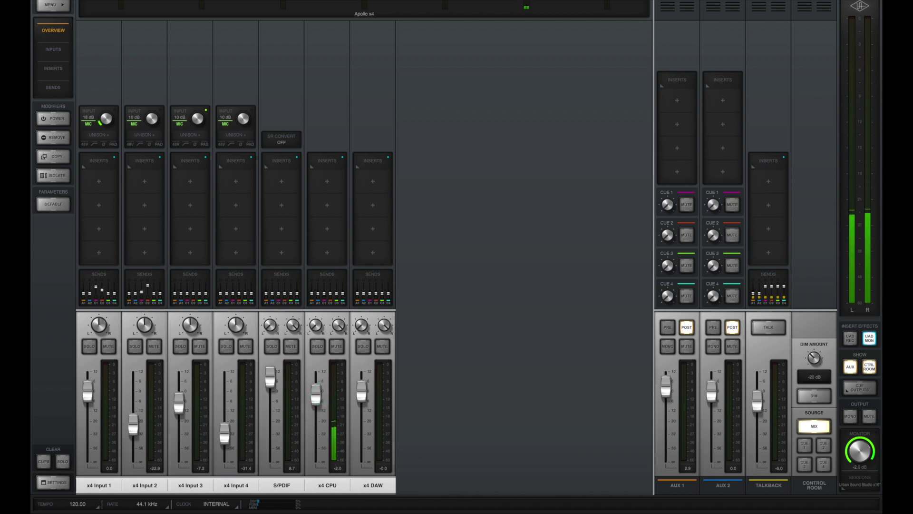
{"action": "left_click", "coordinate": [386, 428]}
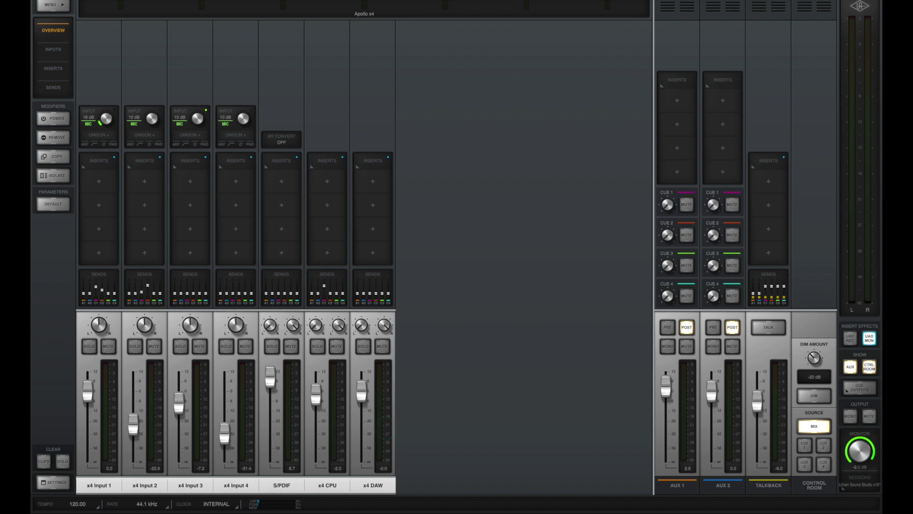
{"action": "left_click", "coordinate": [61, 6]}
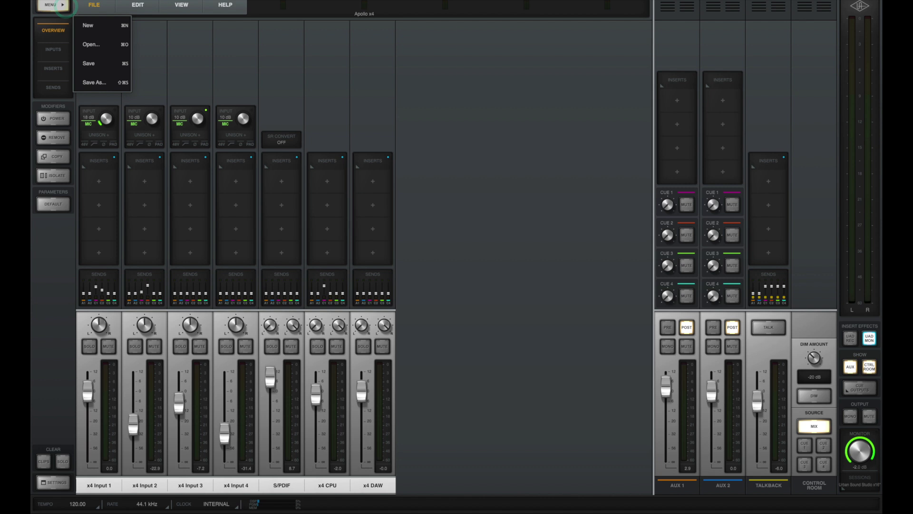
{"action": "mouse_move", "coordinate": [182, 4]}
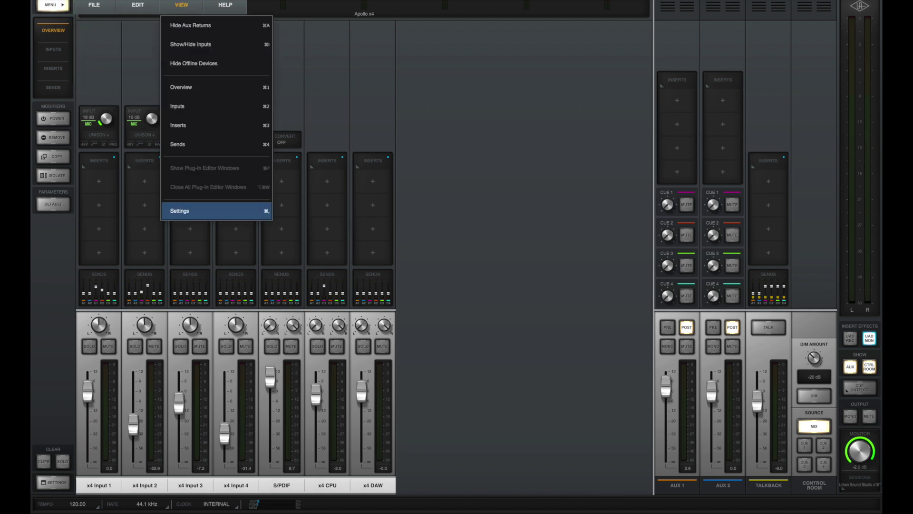
- In the I/O Matrix, rename input channels 7–10 to x4 CPU L/R and x4 DAW L/R
{"action": "left_click", "coordinate": [178, 209]}
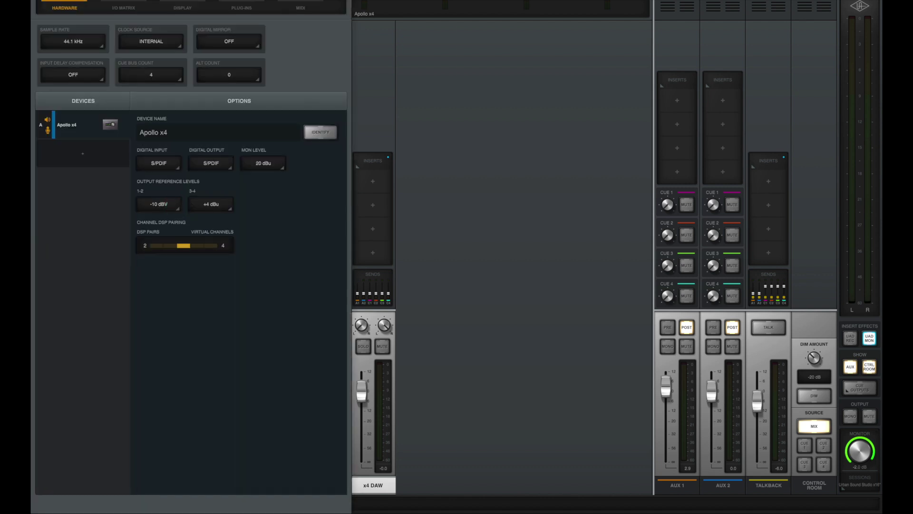
{"action": "left_click", "coordinate": [123, 7]}
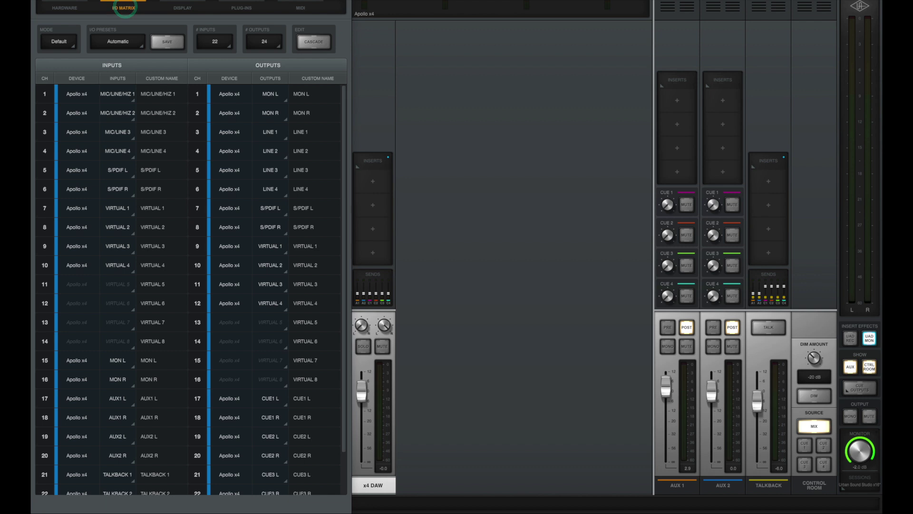
{"action": "double_click", "coordinate": [160, 208]}
{"action": "type", "text": "x"}
{"action": "double_click", "coordinate": [159, 223]}
{"action": "type", "text": "x4 CPU R"}
{"action": "double_click", "coordinate": [158, 243]}
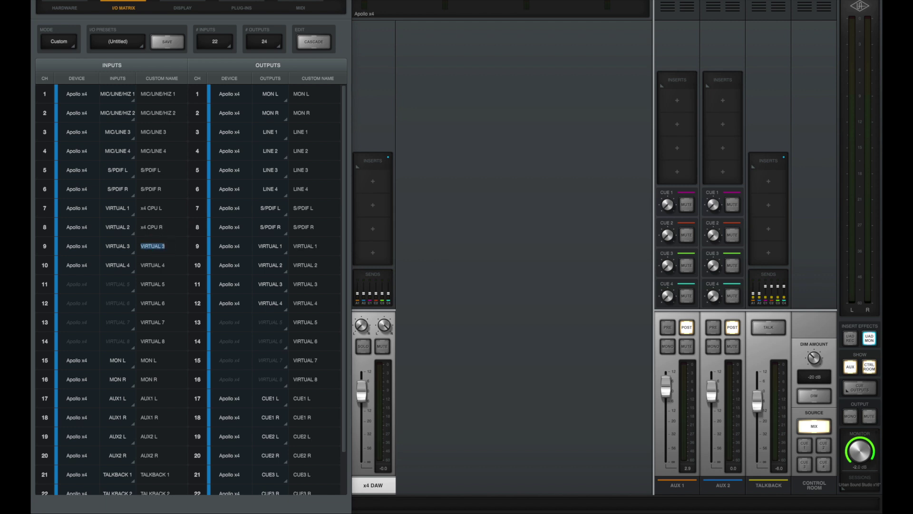
{"action": "type", "text": "x4 DAW L"}
{"action": "key", "text": "Tab"}
{"action": "type", "text": "x4 D"}
- Save the channel naming as an I/O preset called 'x4 with Virtual Lab'
{"action": "left_click", "coordinate": [168, 41]}
{"action": "type", "text": "x4 with "}
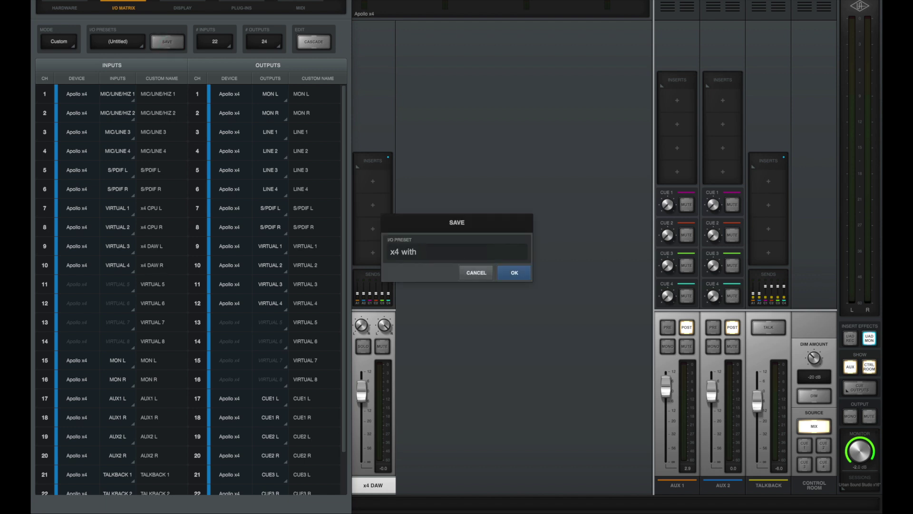
{"action": "type", "text": "Virtual Label"}
{"action": "key", "text": "Return"}
{"action": "left_click", "coordinate": [416, 463]}
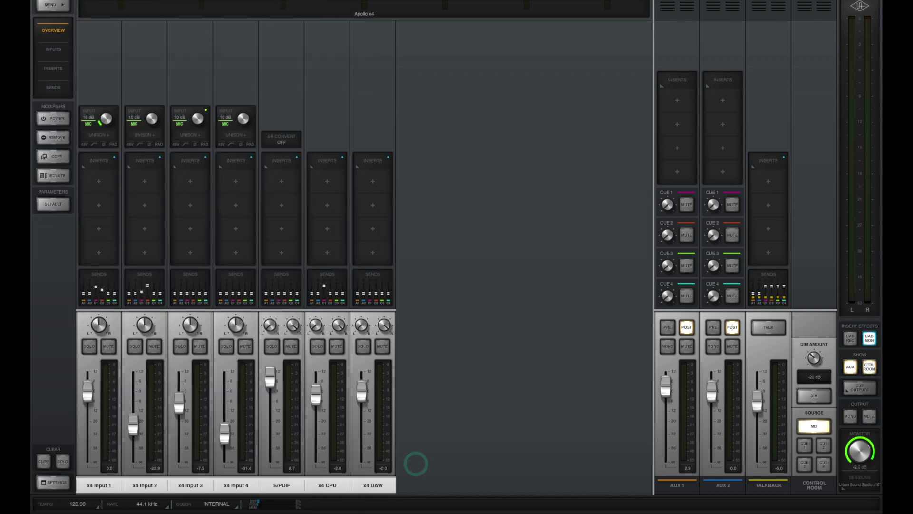
- Save the current session under the new name x4
{"action": "left_click", "coordinate": [868, 485]}
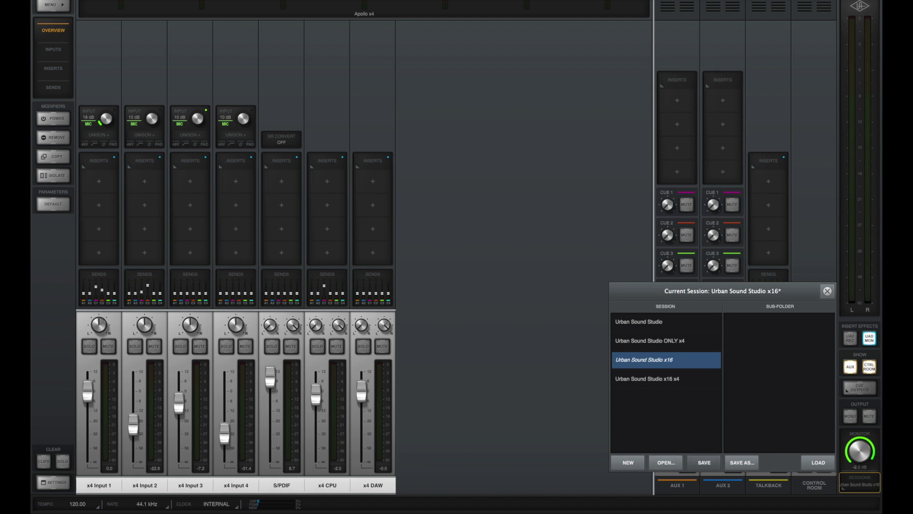
{"action": "left_click", "coordinate": [742, 462]}
{"action": "type", "text": "x4"}
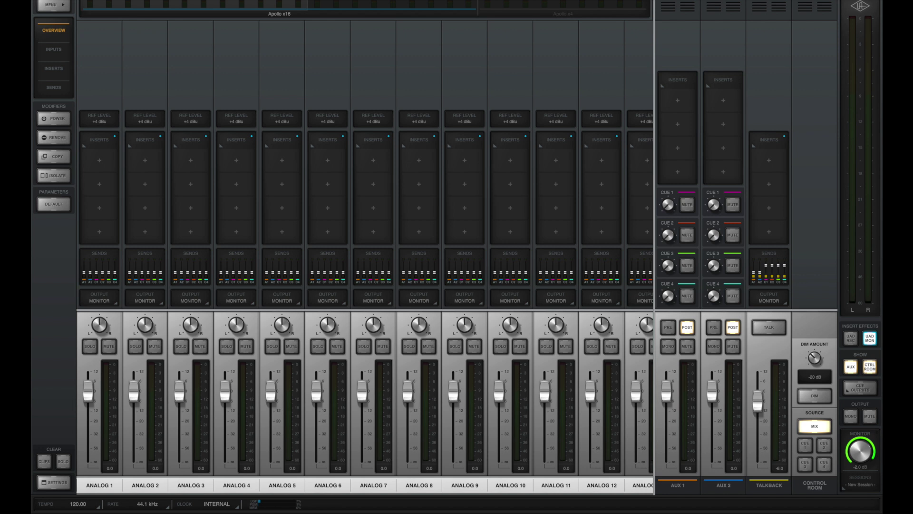
- In Hardware settings, remove device B, the Apollo x4, leaving only the Apollo x16
{"action": "left_click_drag", "start_coordinate": [190, 6], "coordinate": [517, 8]}
{"action": "left_click", "coordinate": [54, 5]}
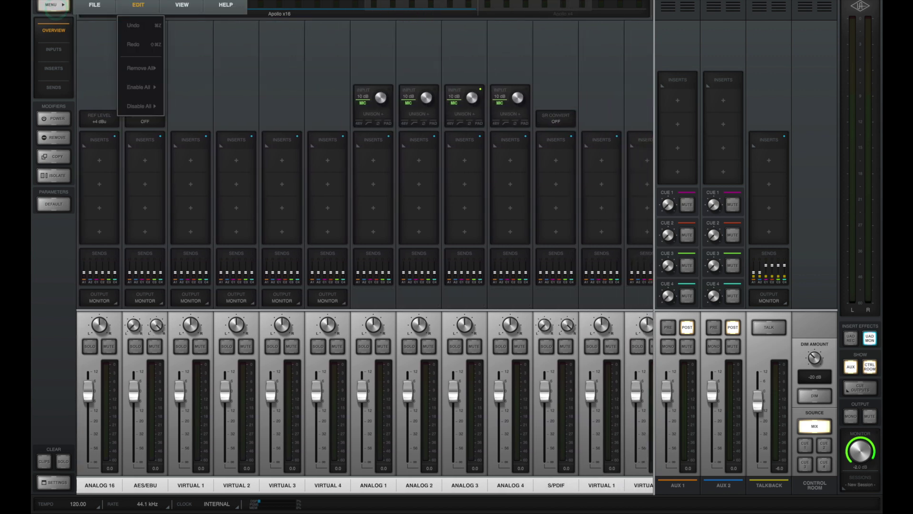
{"action": "mouse_move", "coordinate": [181, 5]}
{"action": "left_click", "coordinate": [193, 208]}
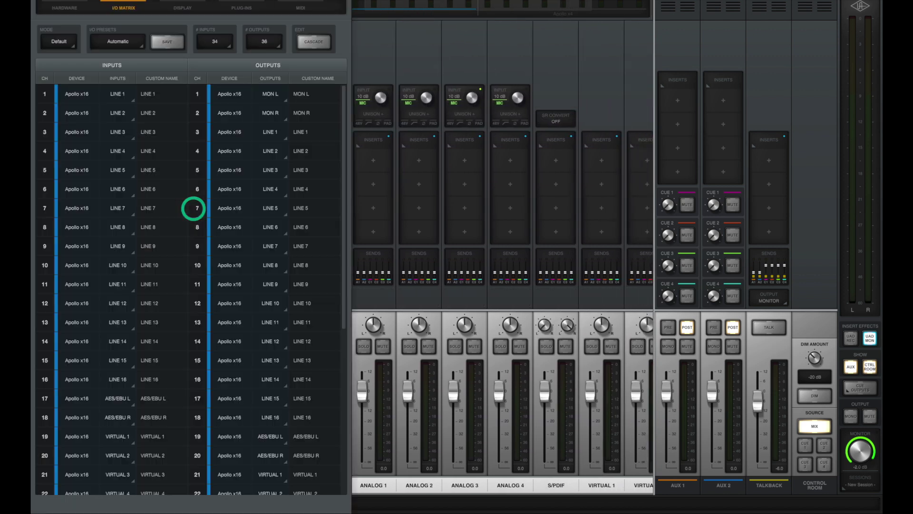
{"action": "left_click", "coordinate": [66, 7]}
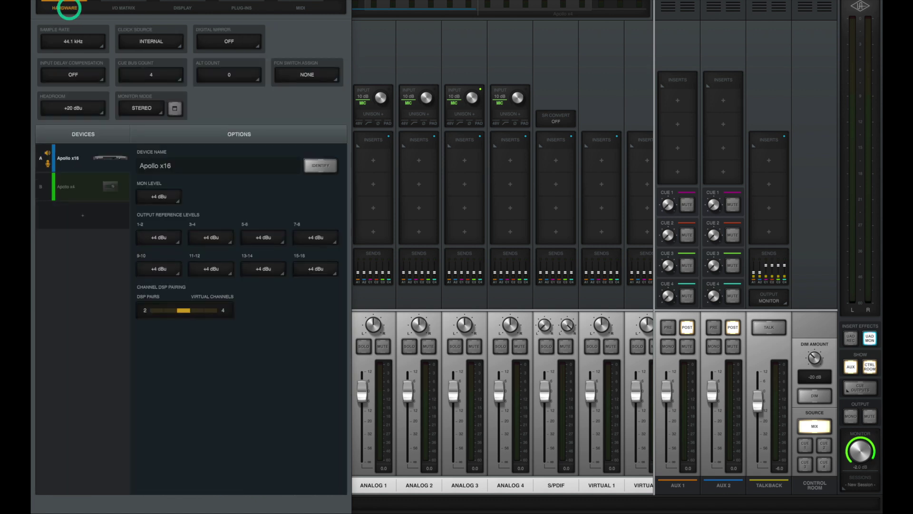
{"action": "left_click", "coordinate": [92, 188]}
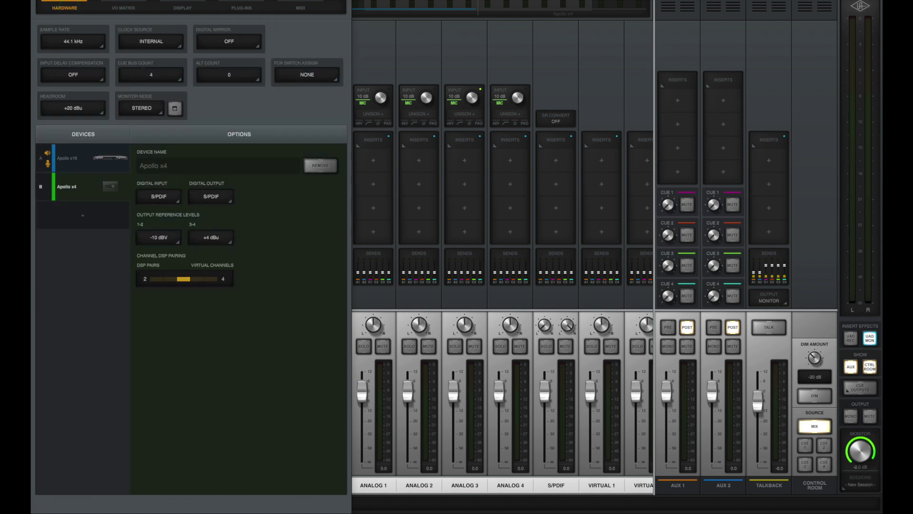
{"action": "left_click", "coordinate": [320, 165]}
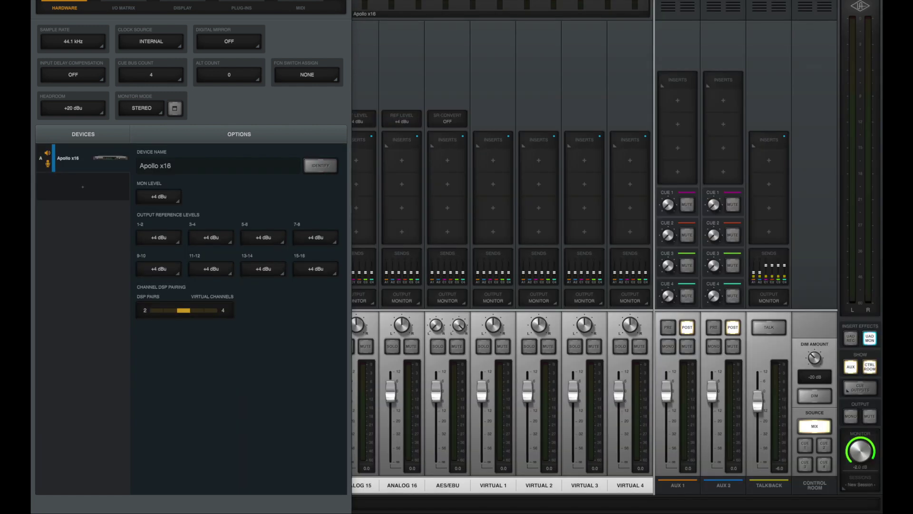
{"action": "left_click", "coordinate": [79, 166]}
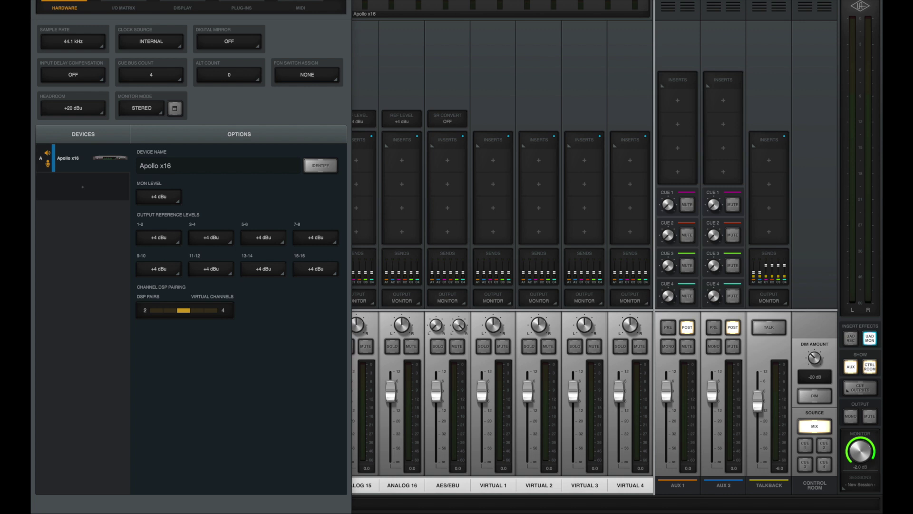
- Link VIRTUAL 1 and 2 into a stereo strip named x16 CPU
{"action": "key", "text": "Escape"}
{"action": "left_click_drag", "start_coordinate": [385, 6], "coordinate": [121, 57]}
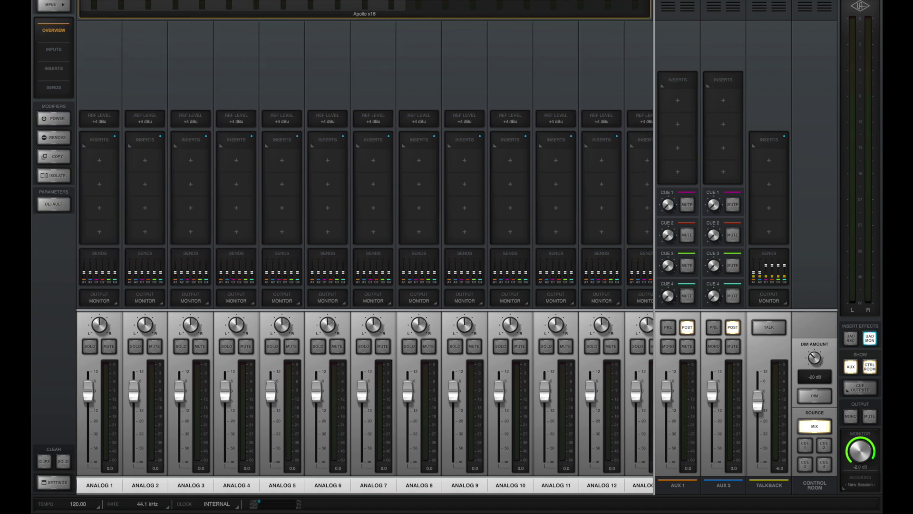
{"action": "left_click_drag", "start_coordinate": [149, 6], "coordinate": [394, 3]}
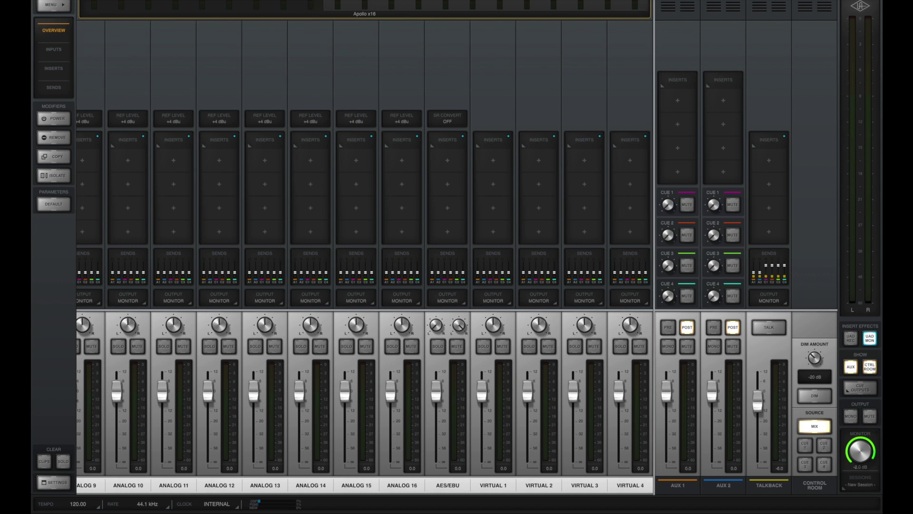
{"action": "left_click", "coordinate": [404, 92]}
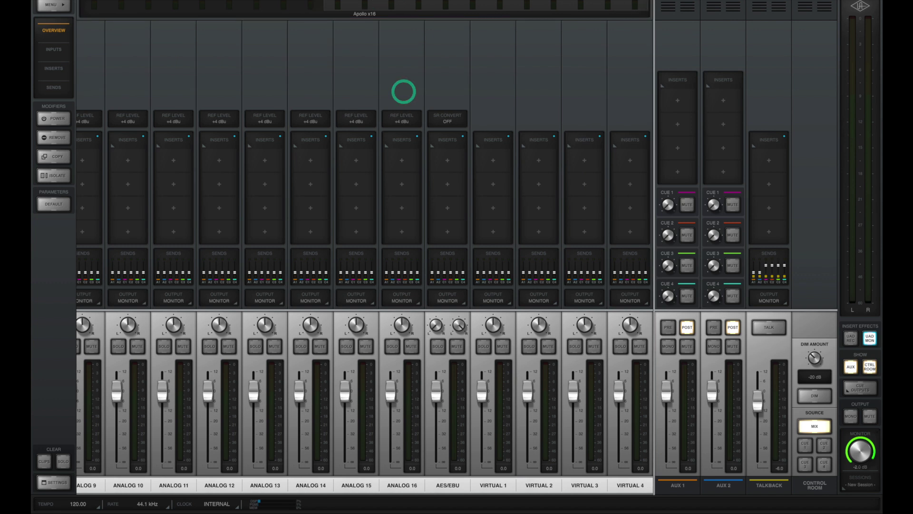
{"action": "left_click", "coordinate": [362, 94]}
{"action": "left_click", "coordinate": [306, 92]}
{"action": "left_click", "coordinate": [493, 485]}
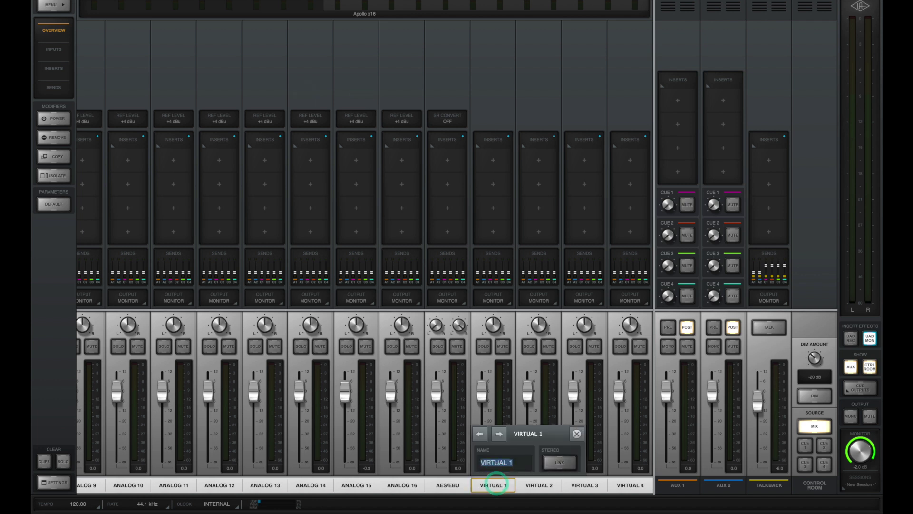
{"action": "left_click", "coordinate": [559, 462]}
{"action": "left_click", "coordinate": [502, 462]}
{"action": "type", "text": "x16 C"}
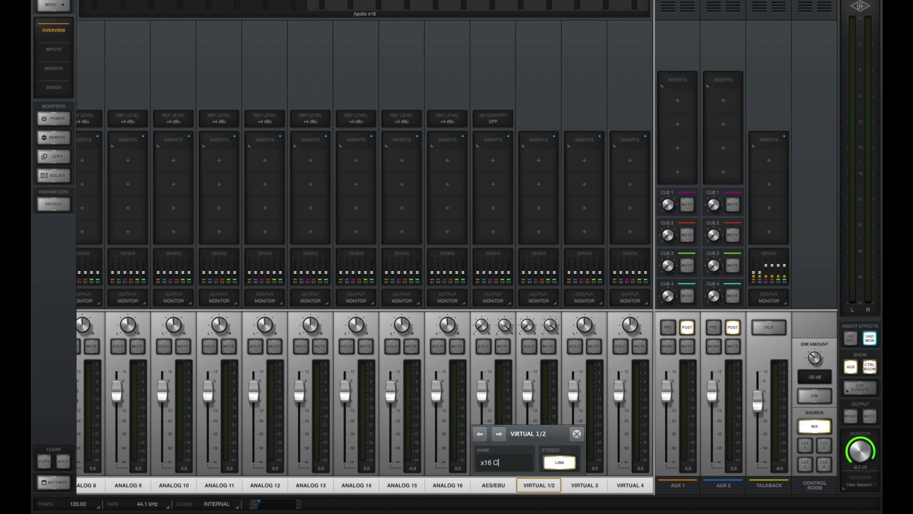
{"action": "type", "text": "PU"}
{"action": "key", "text": "Return"}
- Link VIRTUAL 3 and 4 into a stereo strip named x16 DAW
{"action": "left_click", "coordinate": [584, 485]}
{"action": "left_click", "coordinate": [695, 462]}
{"action": "left_click", "coordinate": [639, 462]}
{"action": "type", "text": "x16 DAW"}
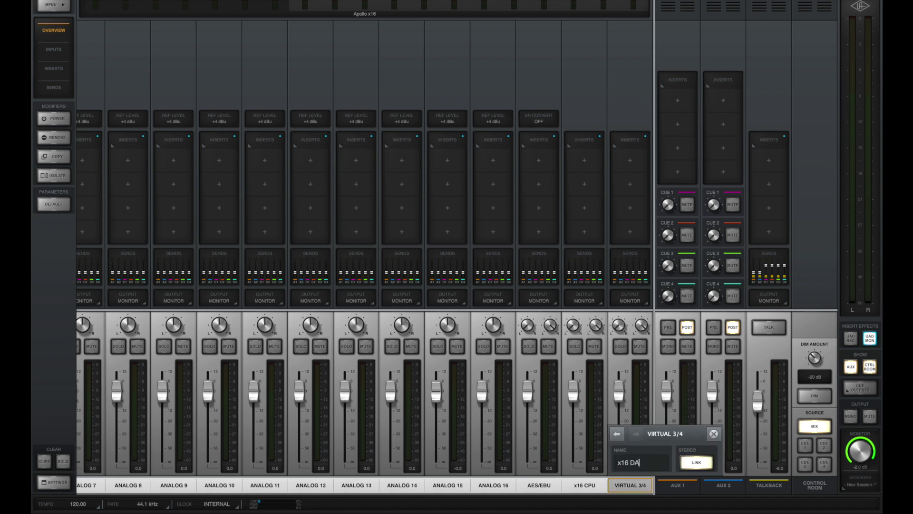
{"action": "key", "text": "Return"}
{"action": "left_click", "coordinate": [375, 57]}
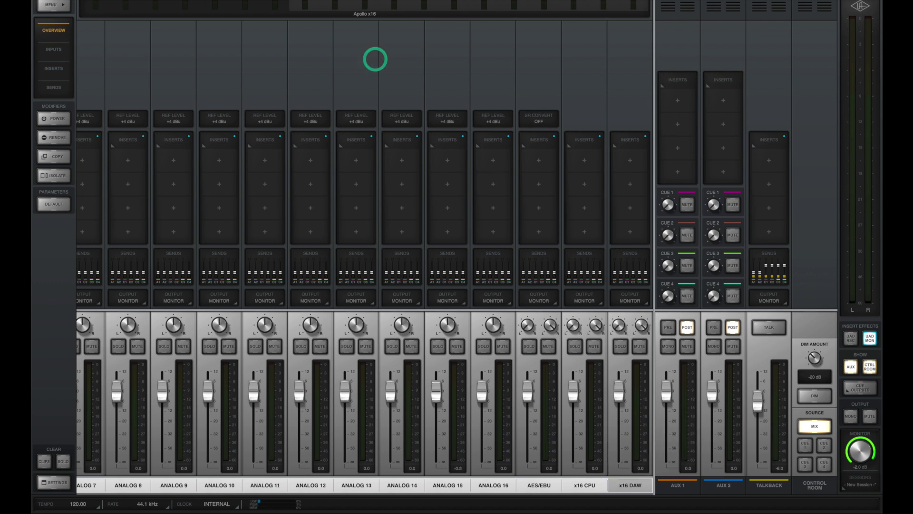
{"action": "left_click", "coordinate": [52, 6]}
- In the I/O Matrix, give the virtual input channels their x16 CPU names
{"action": "left_click", "coordinate": [182, 5]}
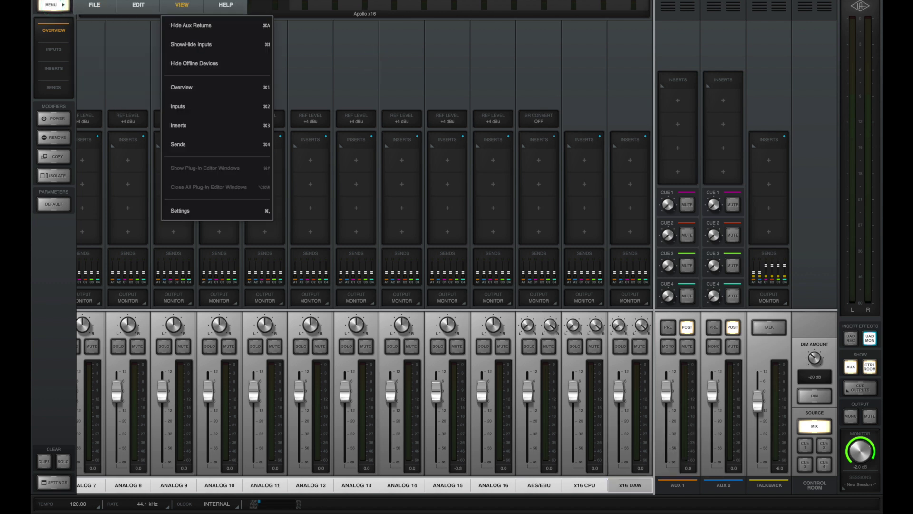
{"action": "left_click", "coordinate": [186, 204]}
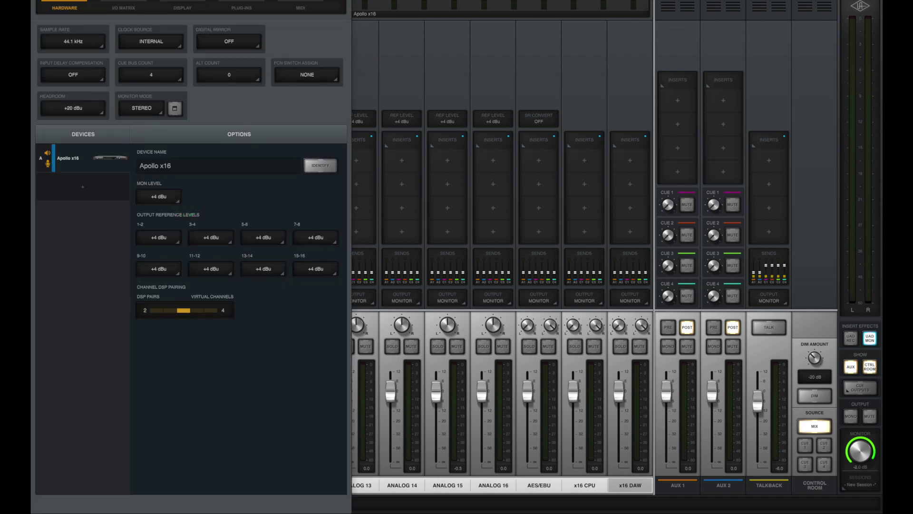
{"action": "left_click", "coordinate": [134, 8]}
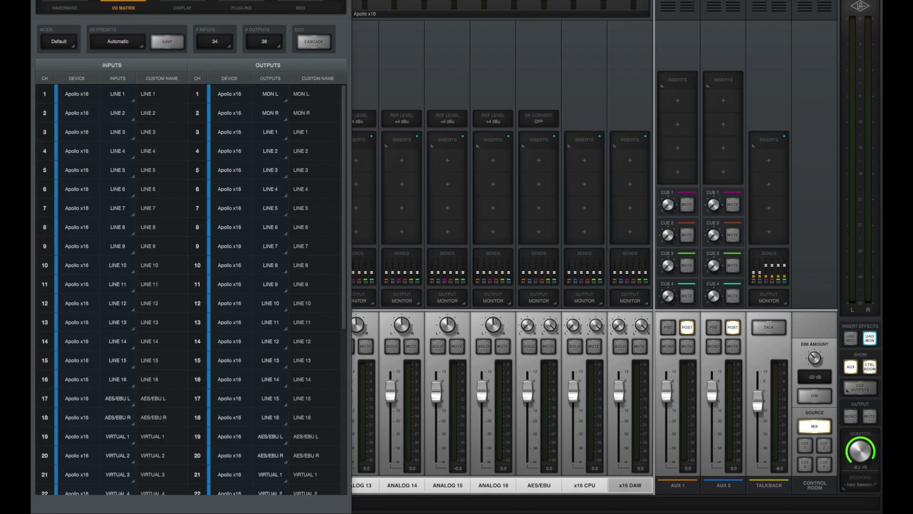
{"action": "scroll", "coordinate": [190, 290], "scroll_direction": "down", "scroll_amount": 5}
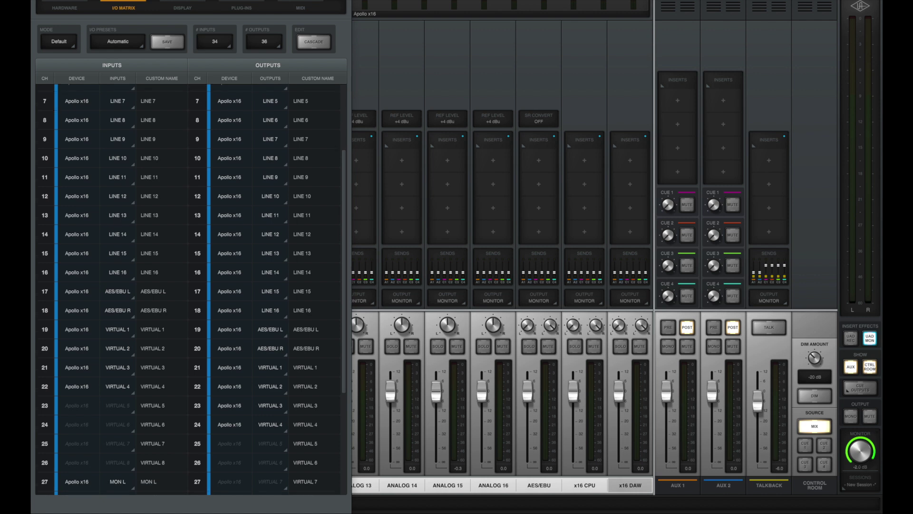
{"action": "left_click", "coordinate": [158, 293]}
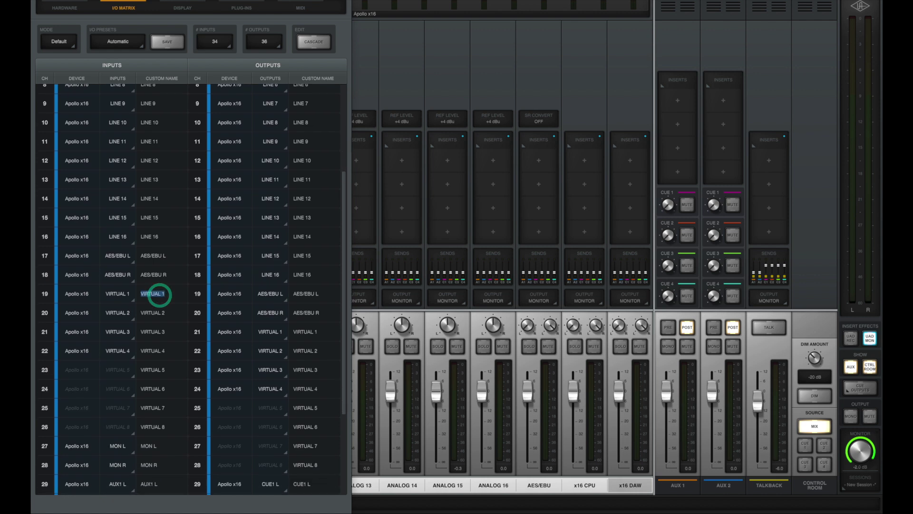
{"action": "type", "text": "x16 CPU L"}
- Rename inputs 1–4 to 5211 L, 5211 R, Mike-E and 6176, cancelling the preset save
{"action": "left_click", "coordinate": [148, 94]}
{"action": "type", "text": "S"}
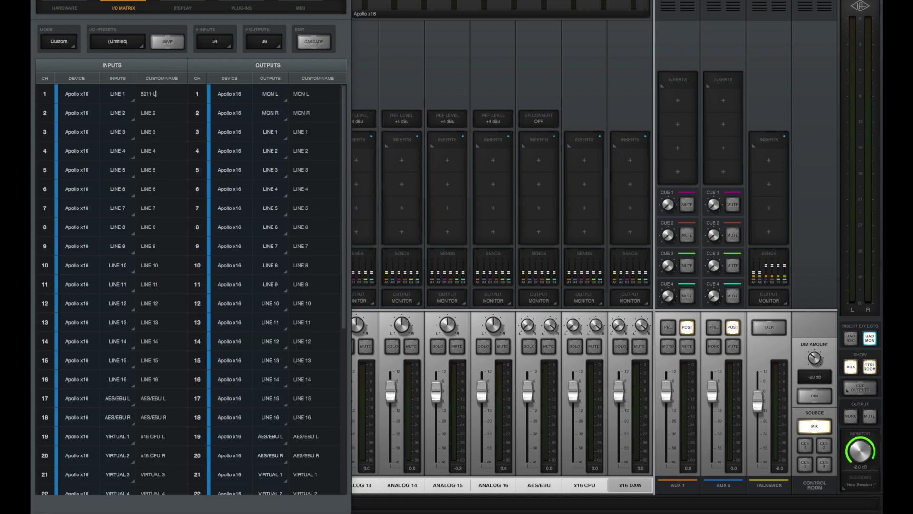
{"action": "left_click", "coordinate": [147, 110]}
{"action": "type", "text": "5211 R"}
{"action": "left_click", "coordinate": [147, 130]}
{"action": "type", "text": "Mike-E"}
{"action": "left_click", "coordinate": [149, 151]}
{"action": "type", "text": "6176"}
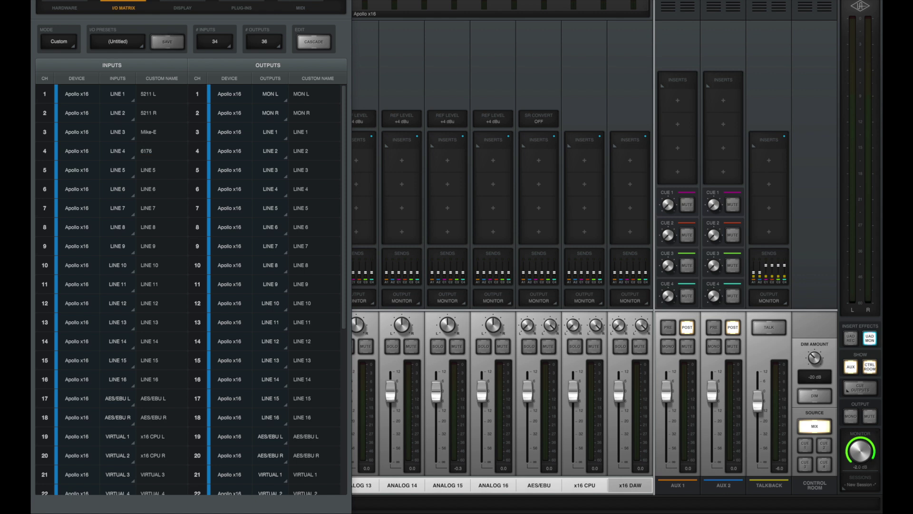
{"action": "left_click", "coordinate": [167, 41]}
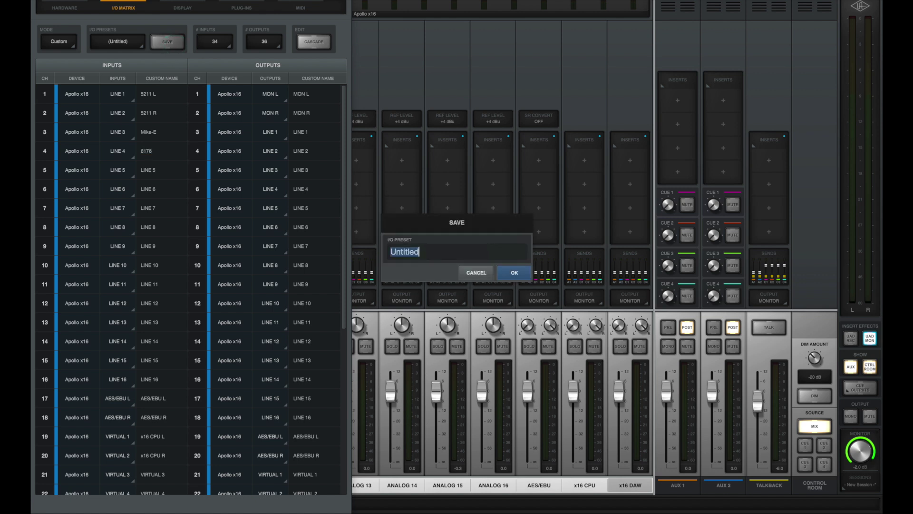
{"action": "left_click", "coordinate": [477, 273]}
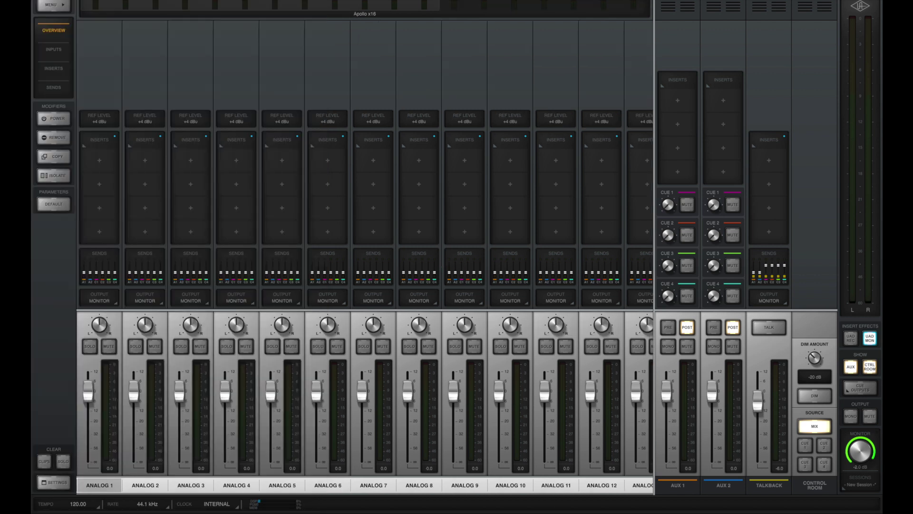
- Name the ANALOG 1–3 channel strips 5211 L, 5211 R and Mike-E
{"action": "double_click", "coordinate": [99, 485]}
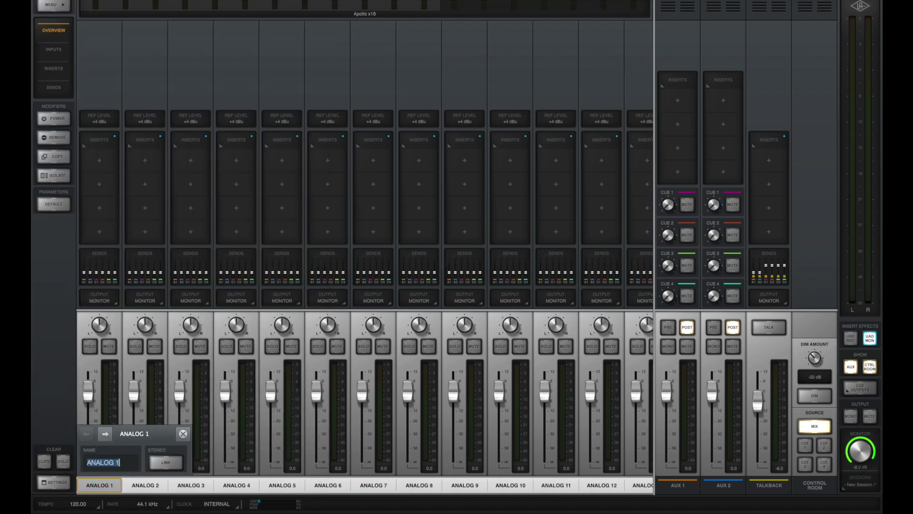
{"action": "type", "text": "5211 L"}
{"action": "left_click", "coordinate": [105, 433]}
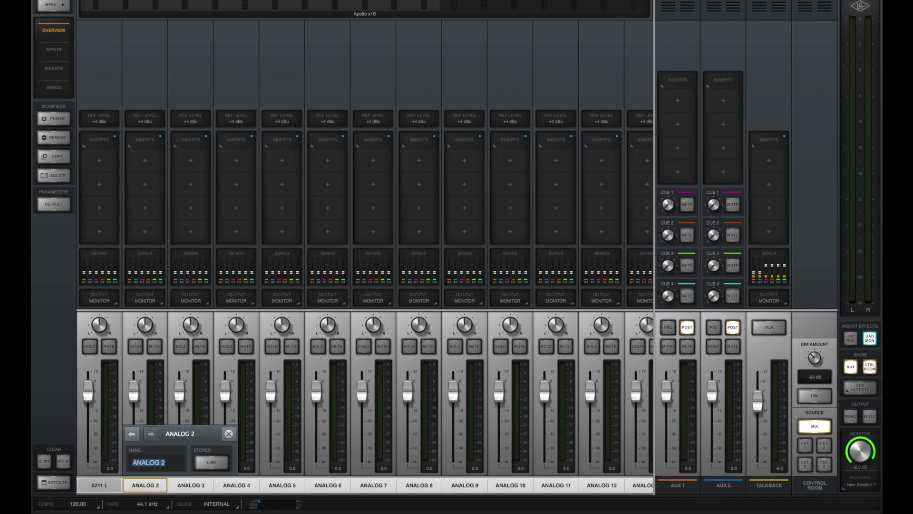
{"action": "type", "text": "5211 R"}
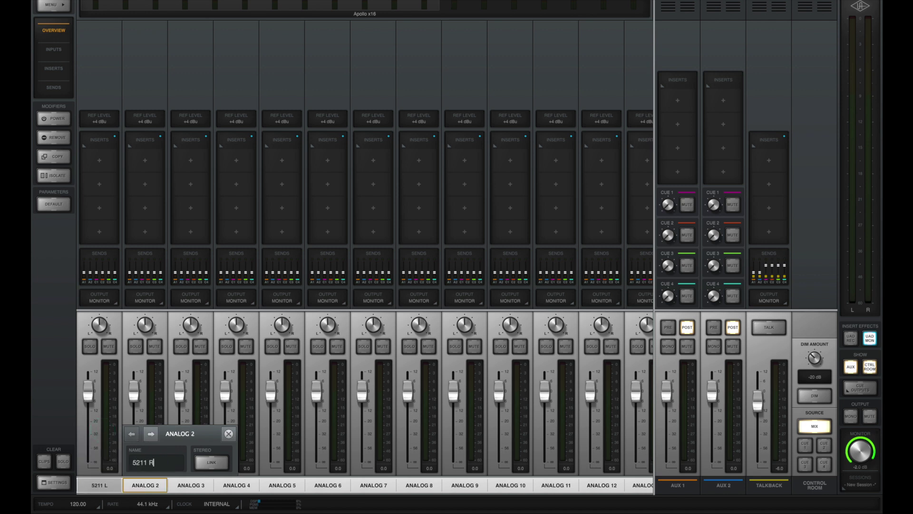
{"action": "left_click", "coordinate": [151, 433]}
{"action": "type", "text": "Mike"}
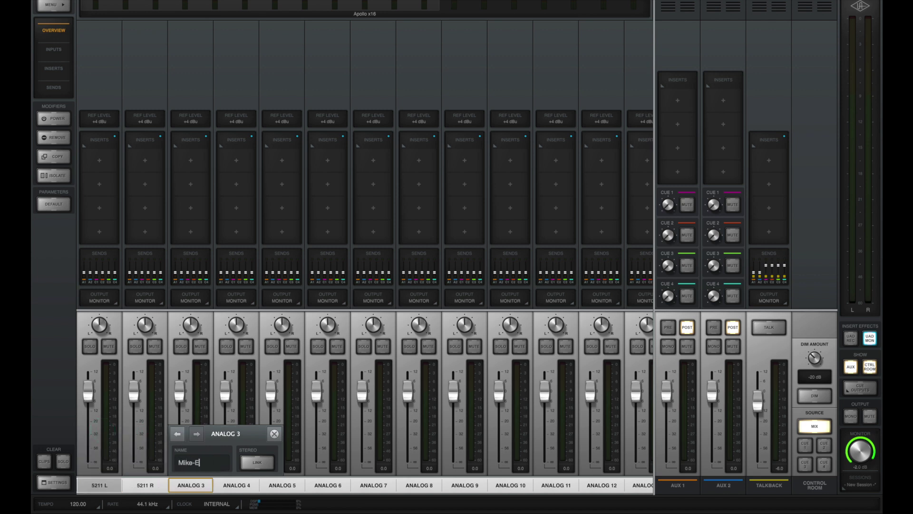
{"action": "type", "text": "-E"}
{"action": "left_click", "coordinate": [197, 433]}
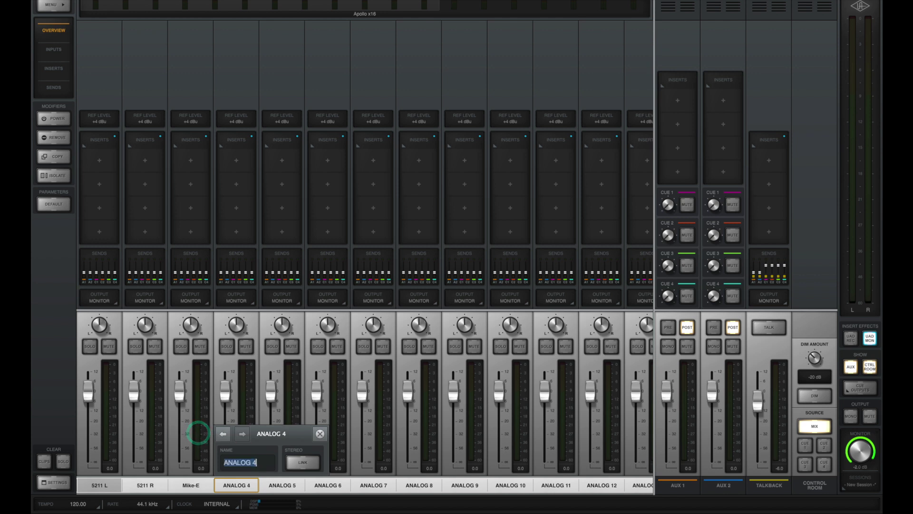
{"action": "left_click", "coordinate": [863, 483]}
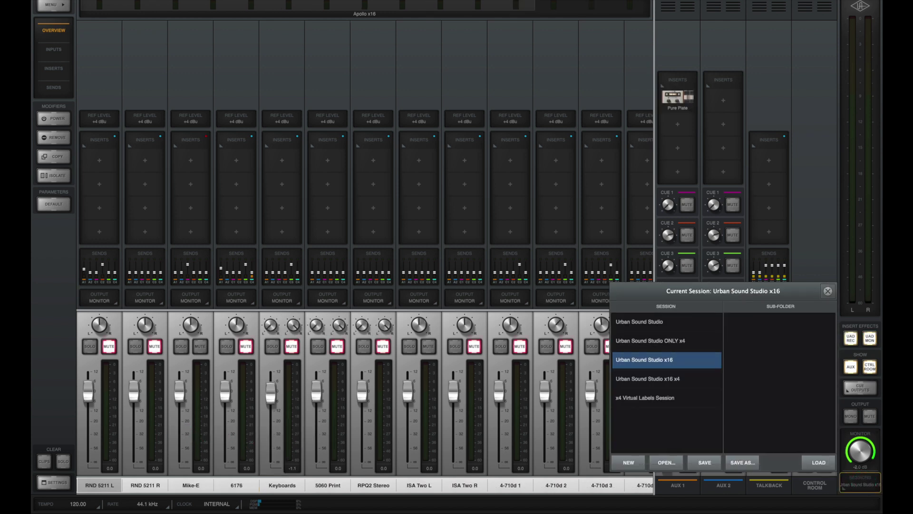
- Check the Pure Plate reverb on AUX 1, then raise RND 5211 L's AUX 1 send to 0.3
{"action": "left_click", "coordinate": [828, 291]}
{"action": "left_click", "coordinate": [677, 97]}
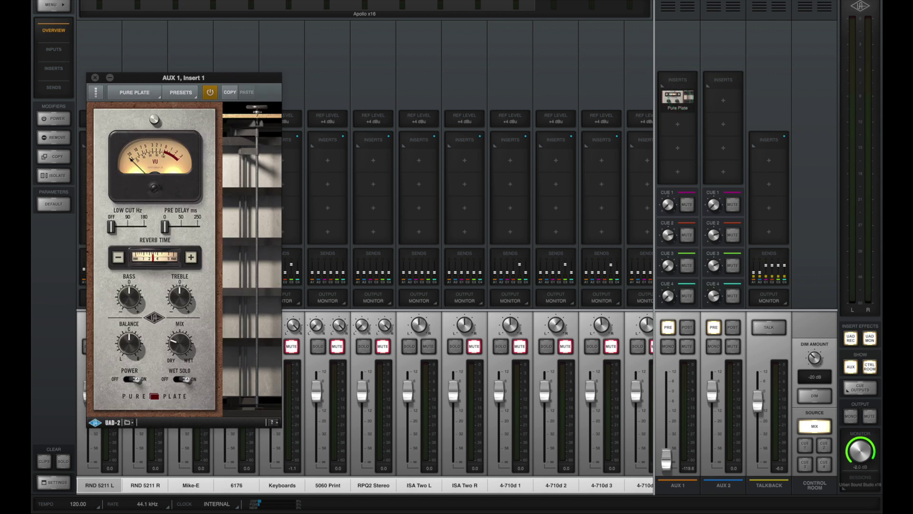
{"action": "left_click", "coordinate": [95, 78]}
{"action": "left_click", "coordinate": [97, 263]}
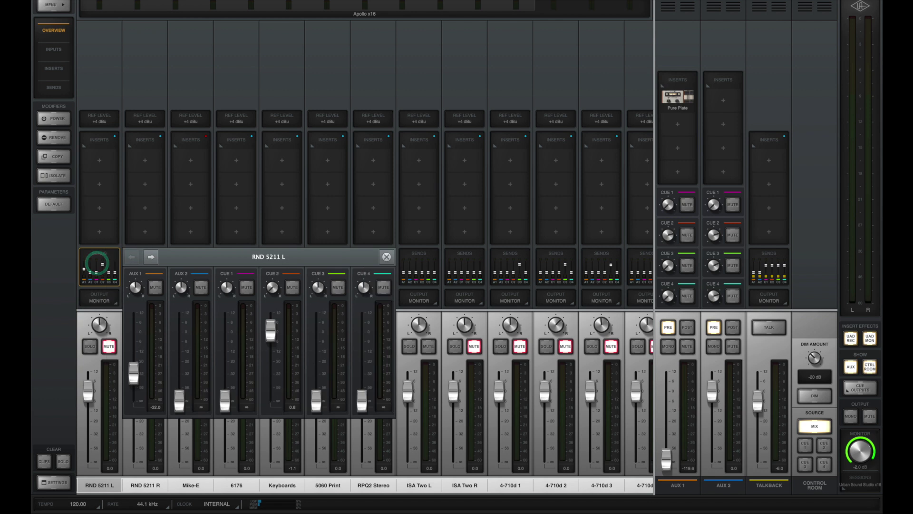
{"action": "left_click_drag", "start_coordinate": [133, 374], "coordinate": [147, 360]}
{"action": "left_click", "coordinate": [386, 257]}
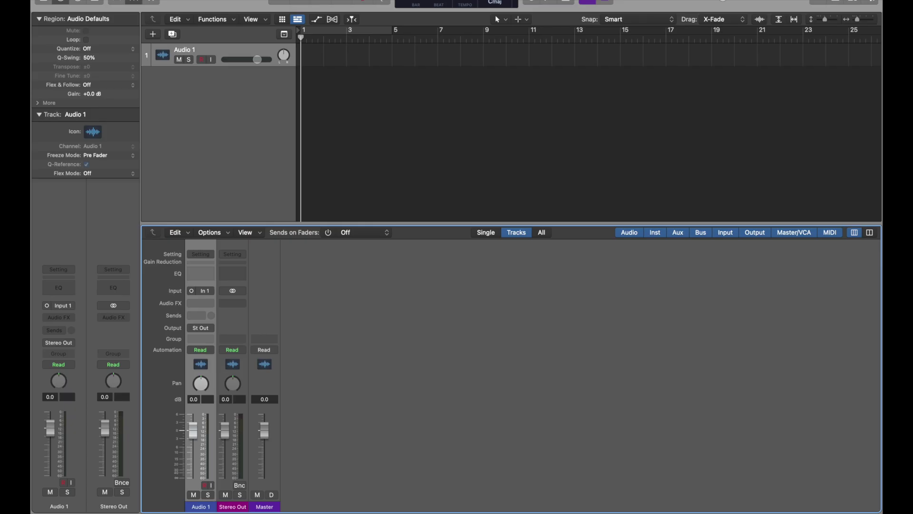
{"action": "left_click", "coordinate": [71, 305]}
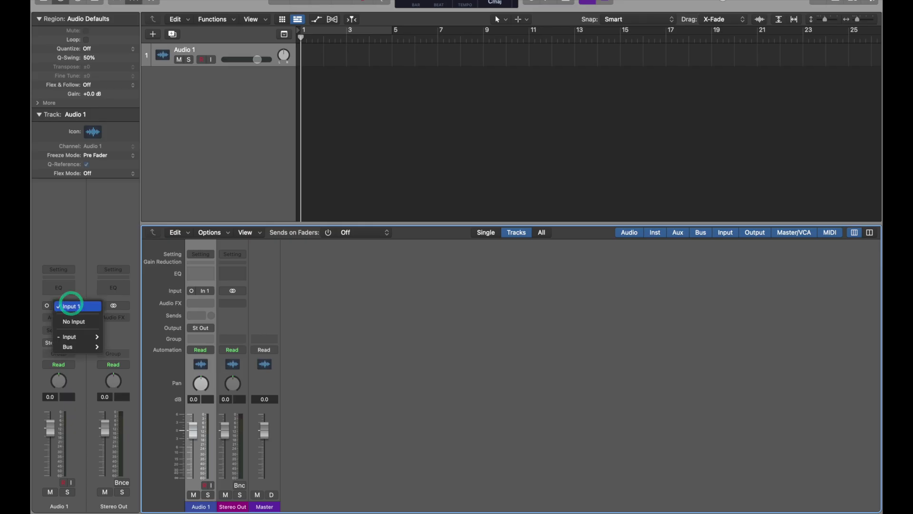
{"action": "mouse_move", "coordinate": [77, 336]}
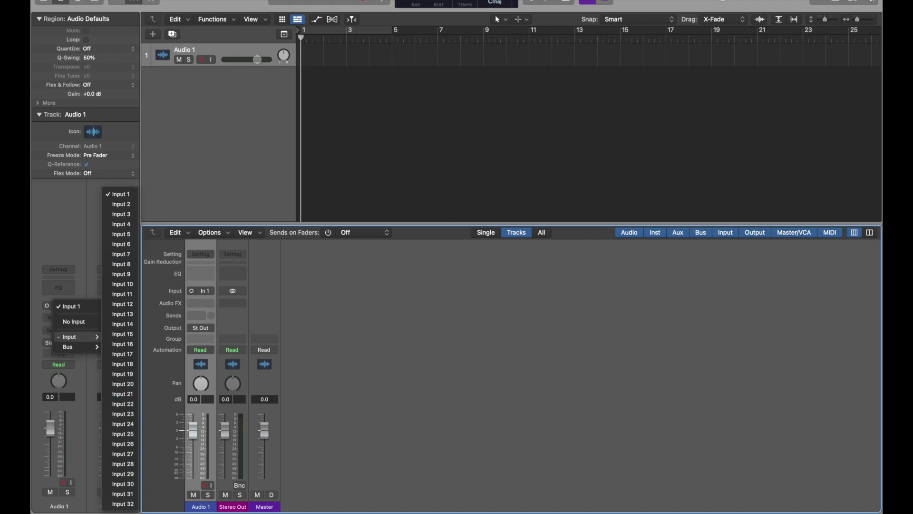
{"action": "left_click", "coordinate": [94, 251]}
{"action": "left_click", "coordinate": [69, 343]}
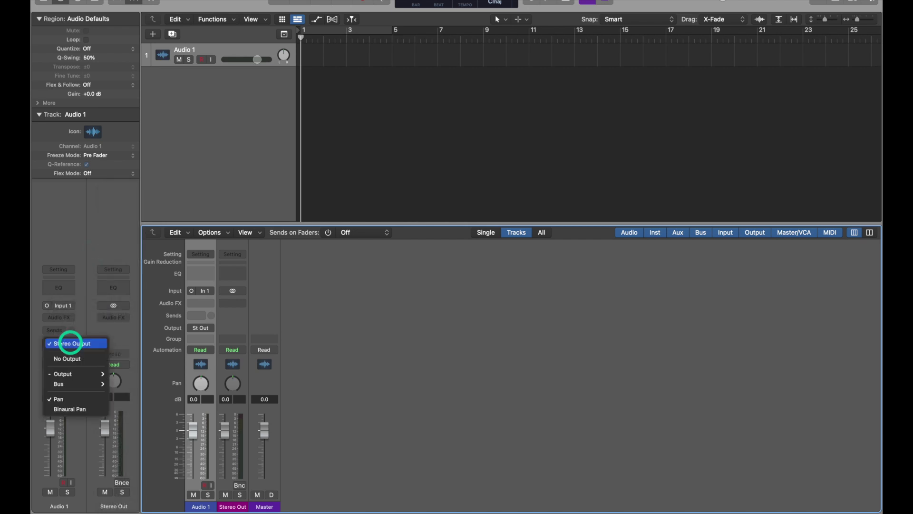
{"action": "mouse_move", "coordinate": [71, 374]}
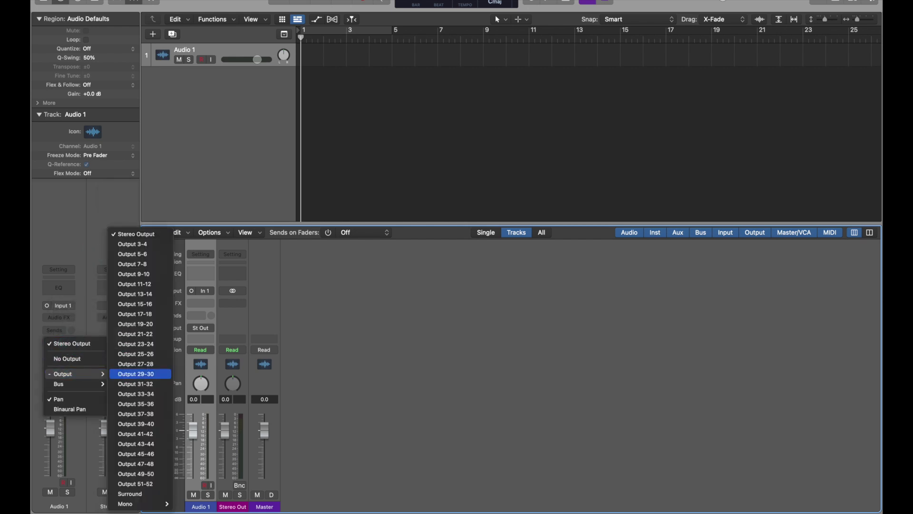
{"action": "left_click", "coordinate": [85, 245]}
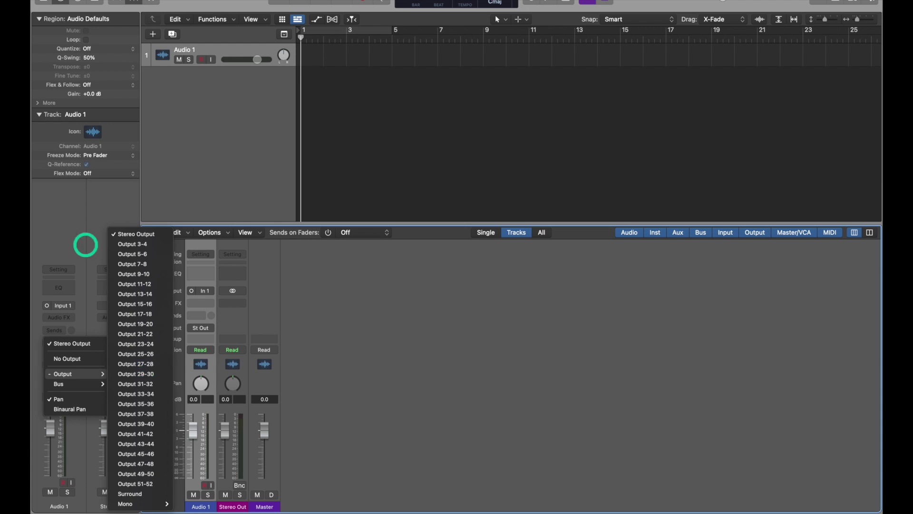
{"action": "left_click", "coordinate": [231, 1]}
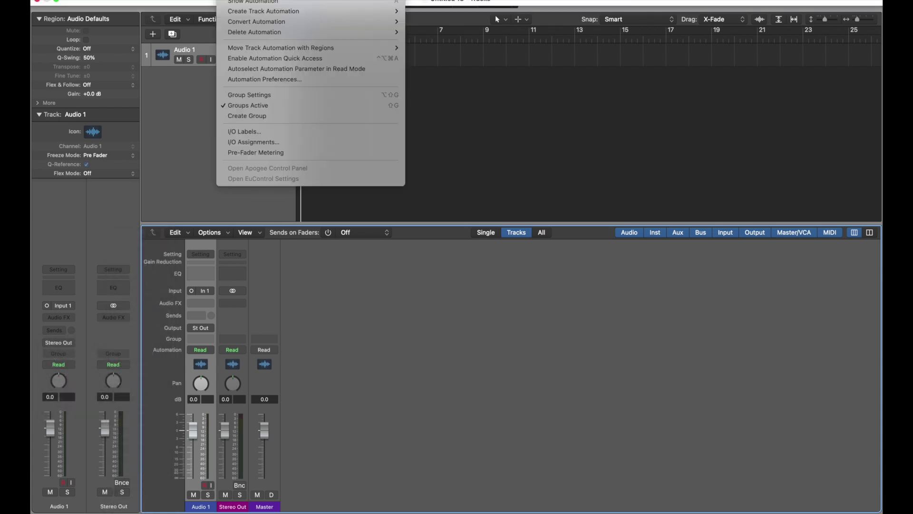
- Set every row in Logic's I/O Labels to Provided by Driver
{"action": "left_click", "coordinate": [244, 131]}
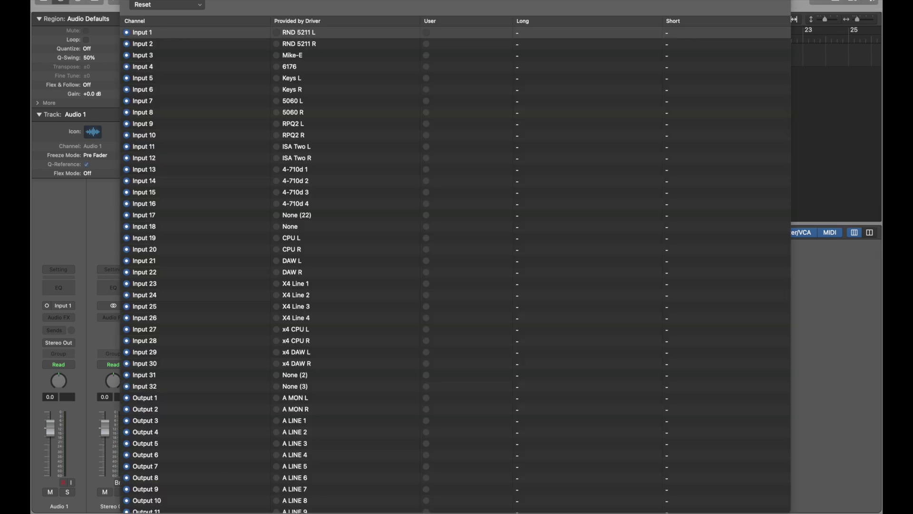
{"action": "scroll", "coordinate": [455, 270], "scroll_direction": "down", "scroll_amount": 15}
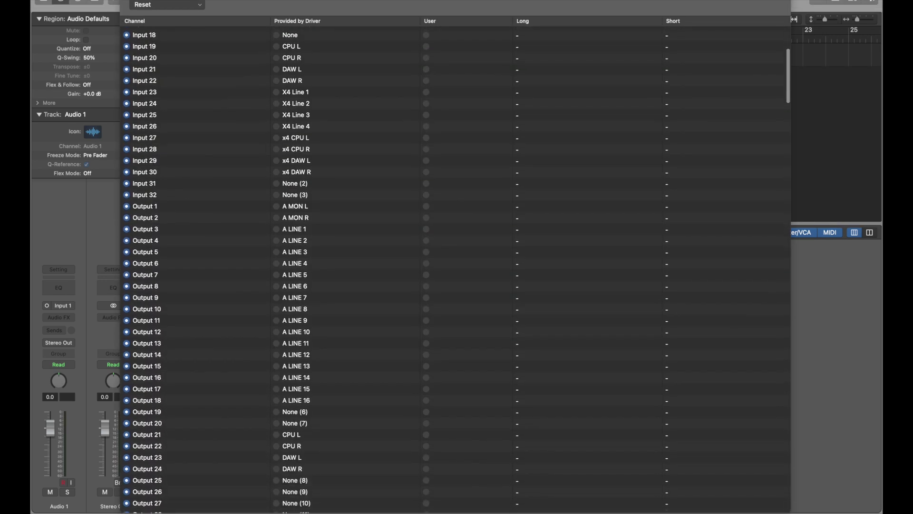
{"action": "scroll", "coordinate": [455, 270], "scroll_direction": "down", "scroll_amount": 15}
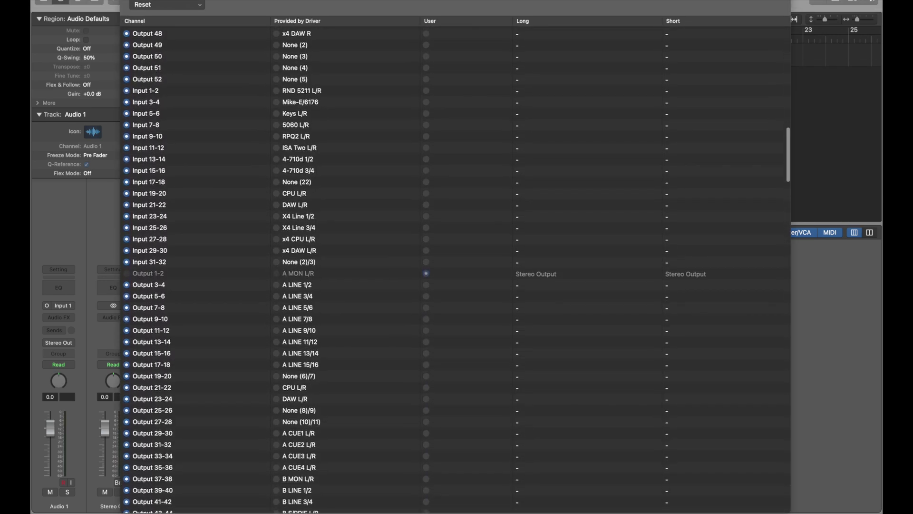
{"action": "scroll", "coordinate": [455, 270], "scroll_direction": "up", "scroll_amount": 10}
{"action": "scroll", "coordinate": [455, 270], "scroll_direction": "up", "scroll_amount": 10}
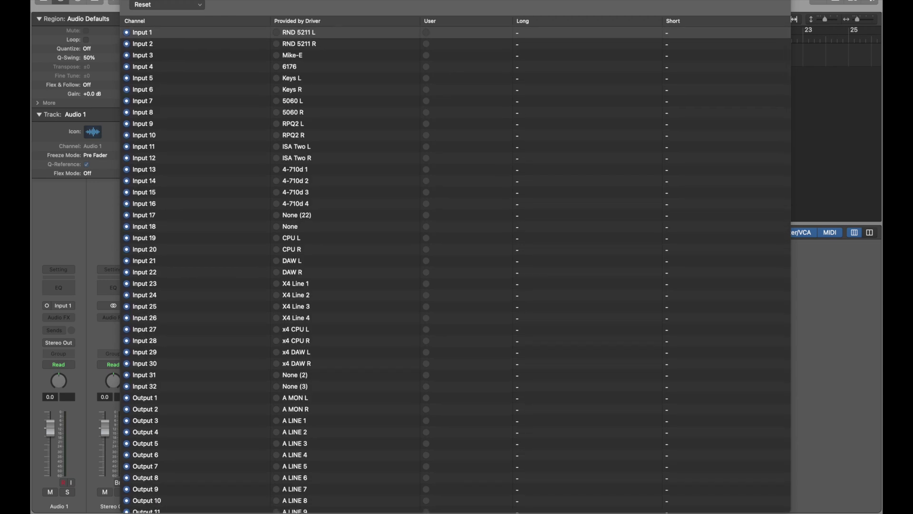
{"action": "key", "text": "super+a"}
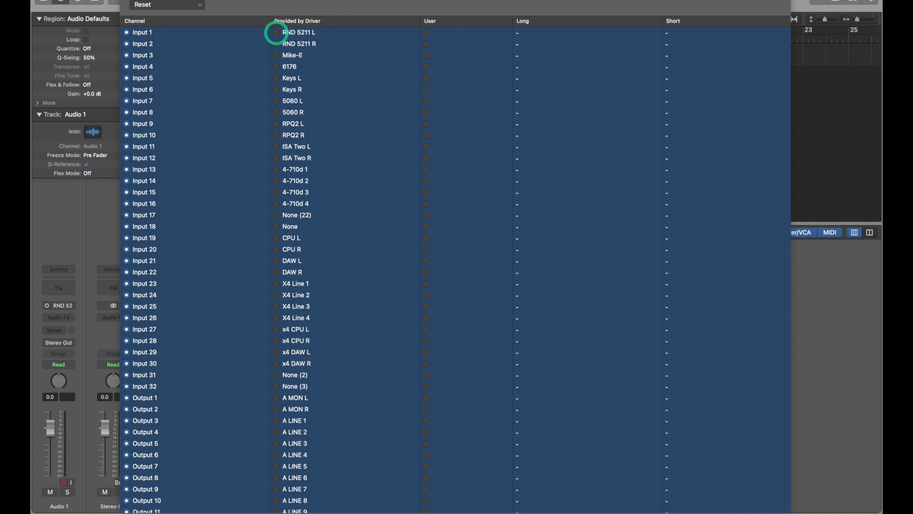
{"action": "left_click", "coordinate": [276, 32]}
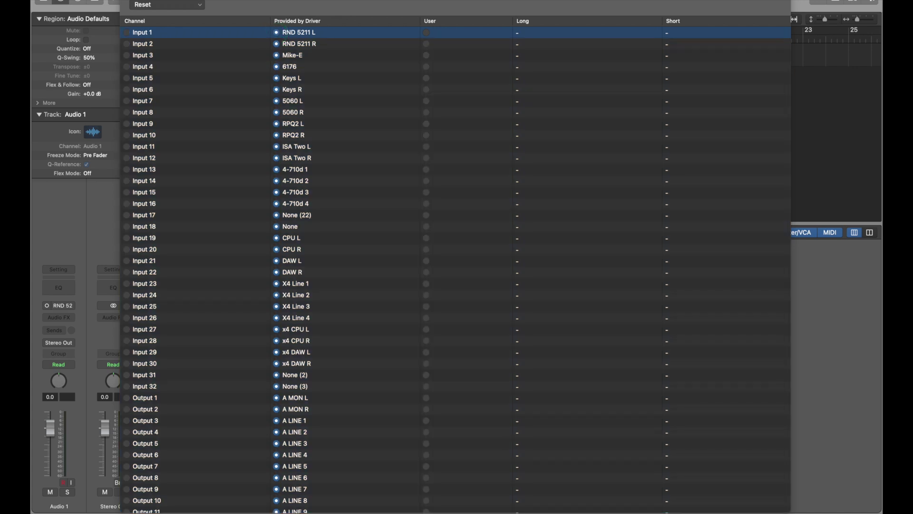
- Give Input 1 a User label with long name GUITAR INPUT and close the labels window
{"action": "key", "text": "Down"}
{"action": "key", "text": "Down"}
{"action": "key", "text": "Down"}
{"action": "key", "text": "Down"}
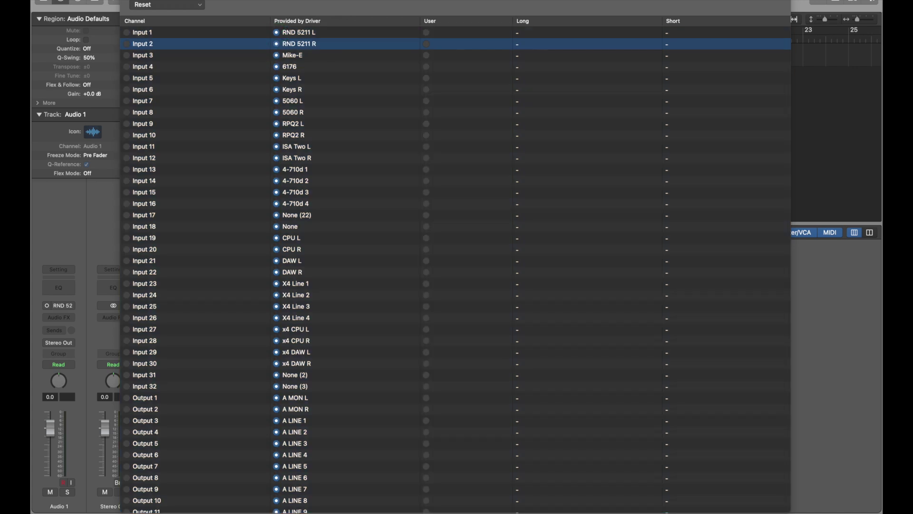
{"action": "key", "text": "Down"}
{"action": "key", "text": "Down"}
{"action": "key", "text": "Down"}
{"action": "key", "text": "Down"}
{"action": "key", "text": "Down"}
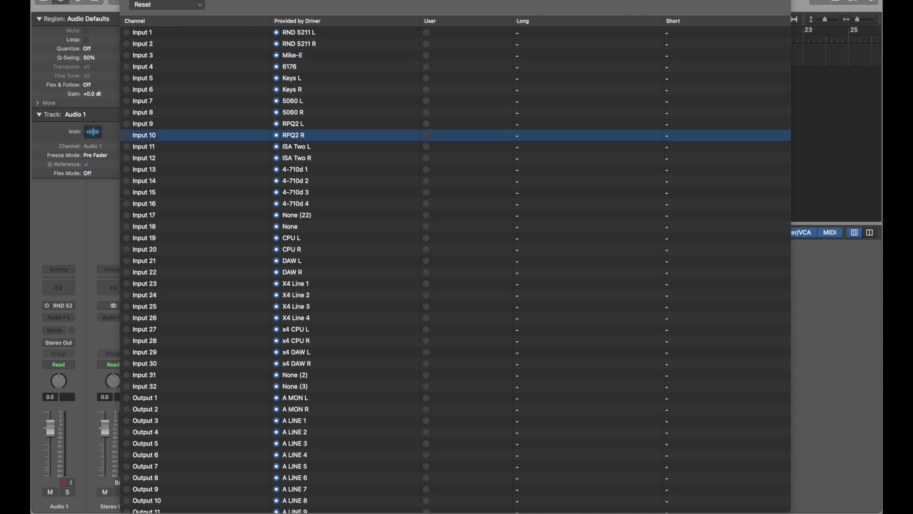
{"action": "key", "text": "Down"}
{"action": "key", "text": "Down"}
{"action": "key", "text": "Down"}
{"action": "key", "text": "Down"}
{"action": "key", "text": "Down"}
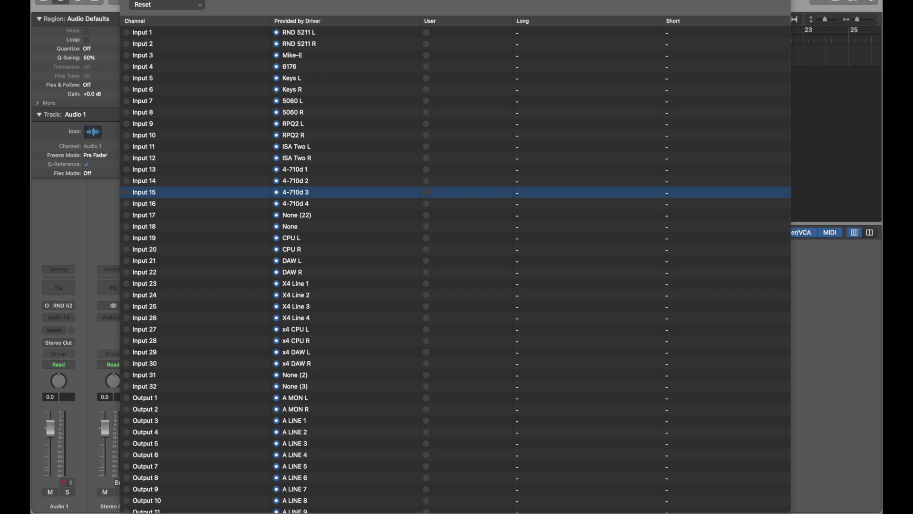
{"action": "key", "text": "Down"}
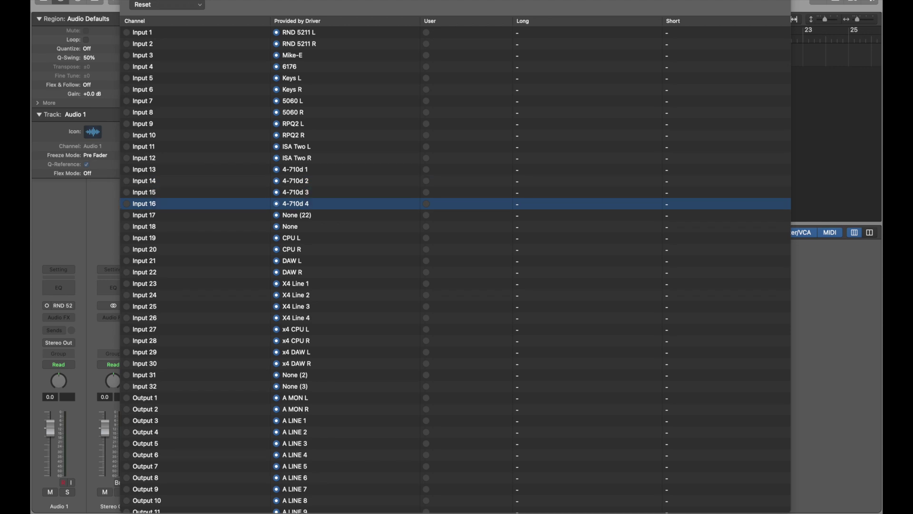
{"action": "left_click", "coordinate": [426, 32]}
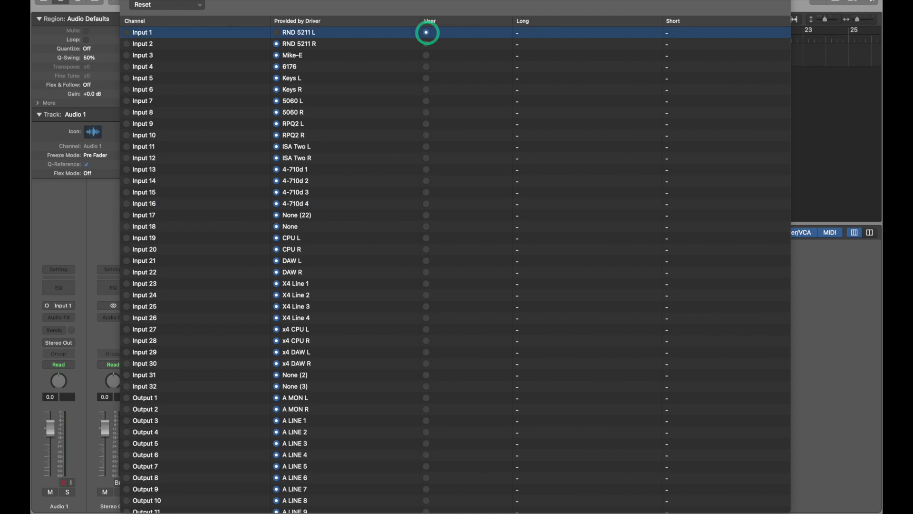
{"action": "left_click", "coordinate": [520, 32]}
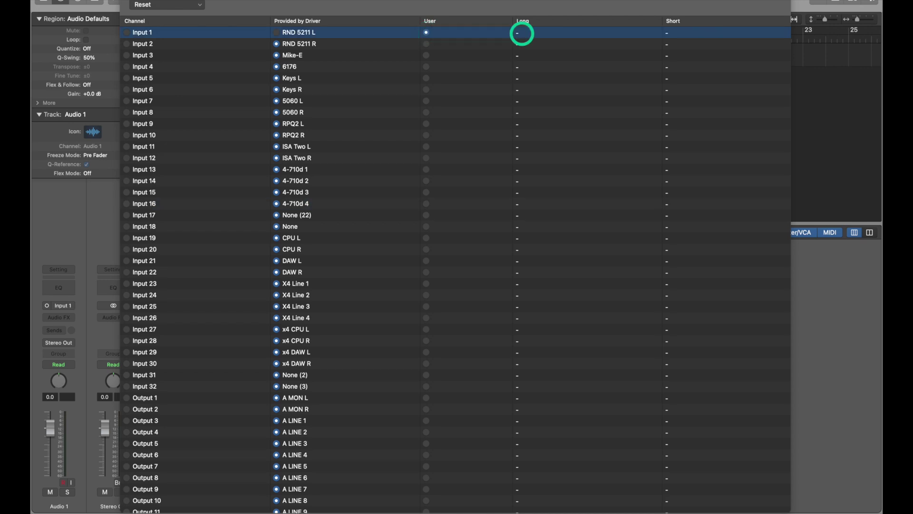
{"action": "left_click", "coordinate": [519, 32]}
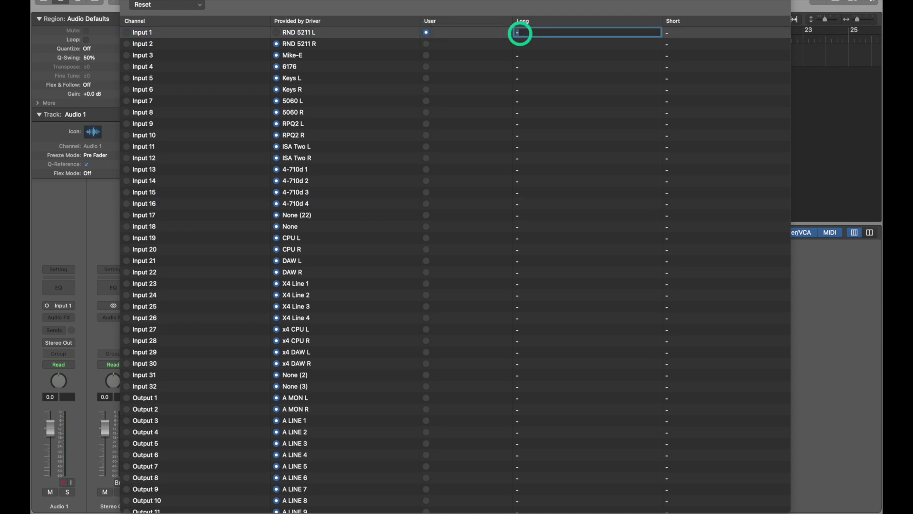
{"action": "type", "text": "GUITAR INPUT"}
{"action": "key", "text": "super+w"}
{"action": "left_click", "coordinate": [327, 281]}
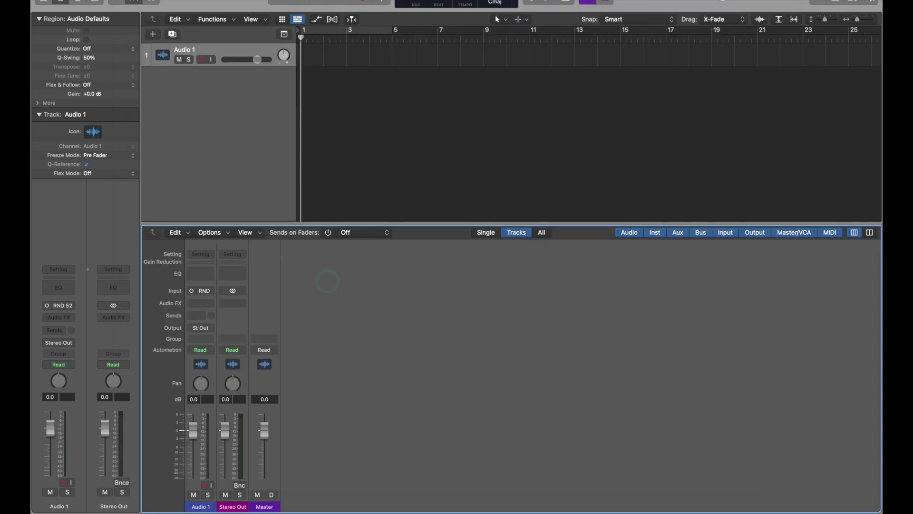
{"action": "left_click", "coordinate": [67, 305]}
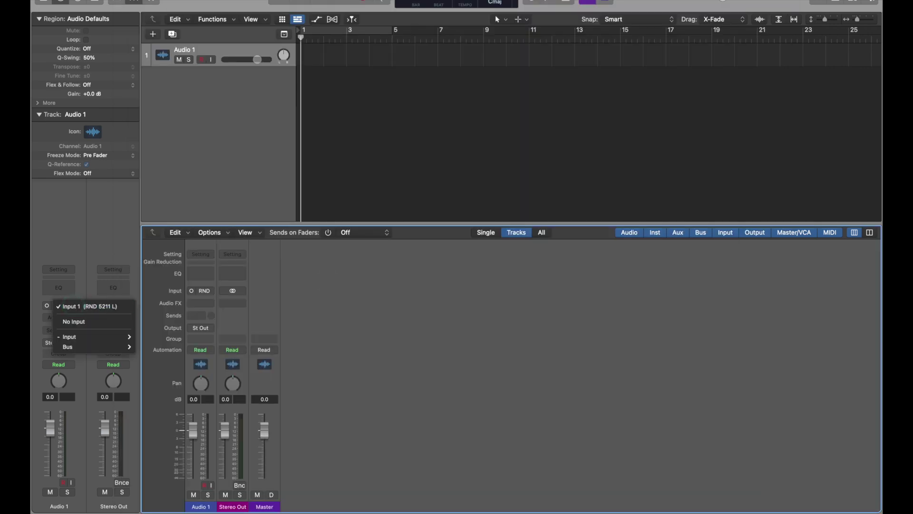
{"action": "mouse_move", "coordinate": [71, 337]}
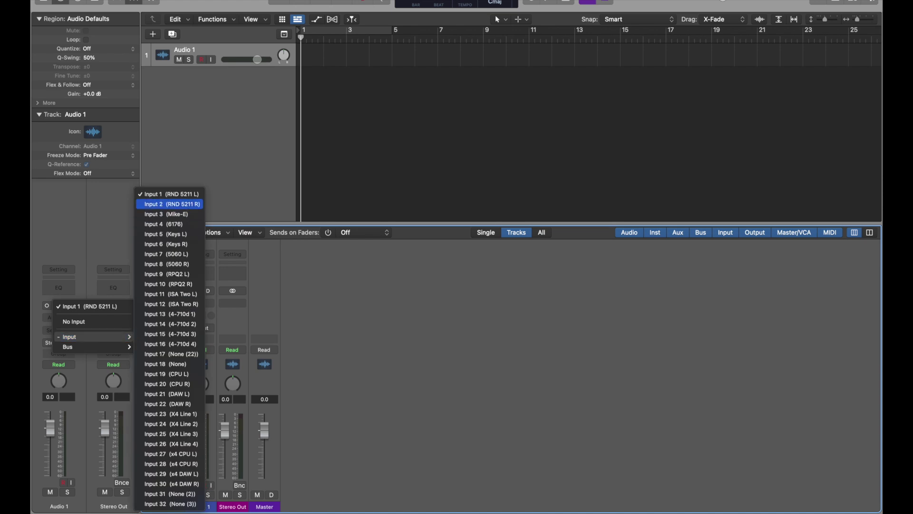
{"action": "key", "text": "Down"}
{"action": "key", "text": "Down"}
{"action": "key", "text": "Down"}
{"action": "key", "text": "Down"}
{"action": "key", "text": "Down"}
{"action": "key", "text": "Down"}
{"action": "key", "text": "Down"}
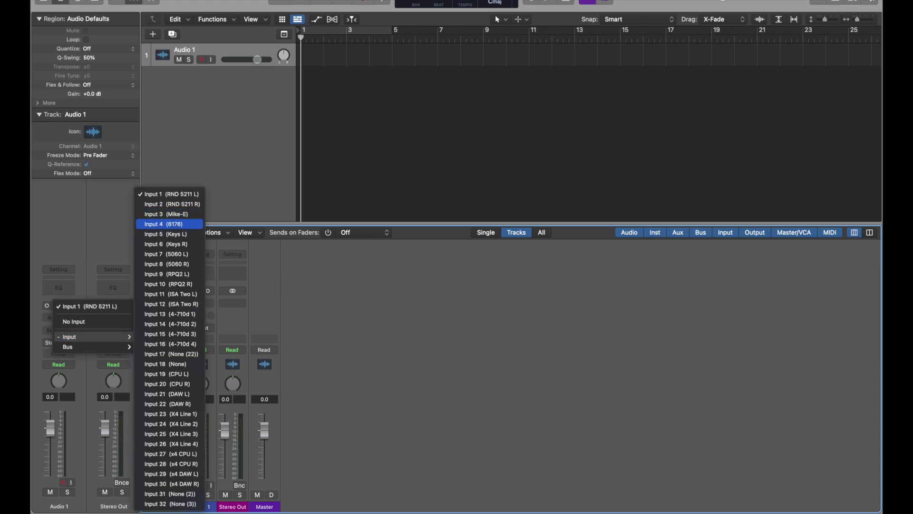
{"action": "key", "text": "Down"}
{"action": "key", "text": "Down"}
{"action": "key", "text": "Down"}
{"action": "key", "text": "Down"}
{"action": "key", "text": "Down"}
{"action": "key", "text": "Down"}
{"action": "key", "text": "Down"}
{"action": "key", "text": "Down"}
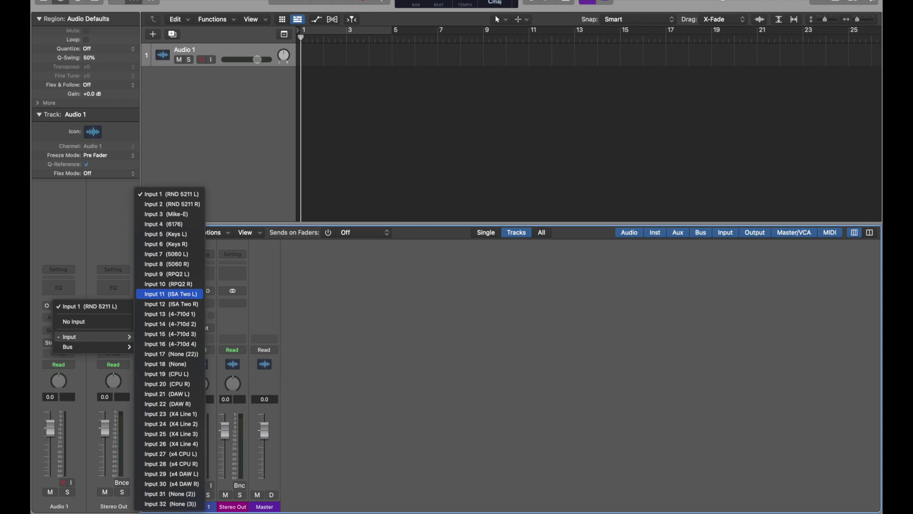
{"action": "key", "text": "Escape"}
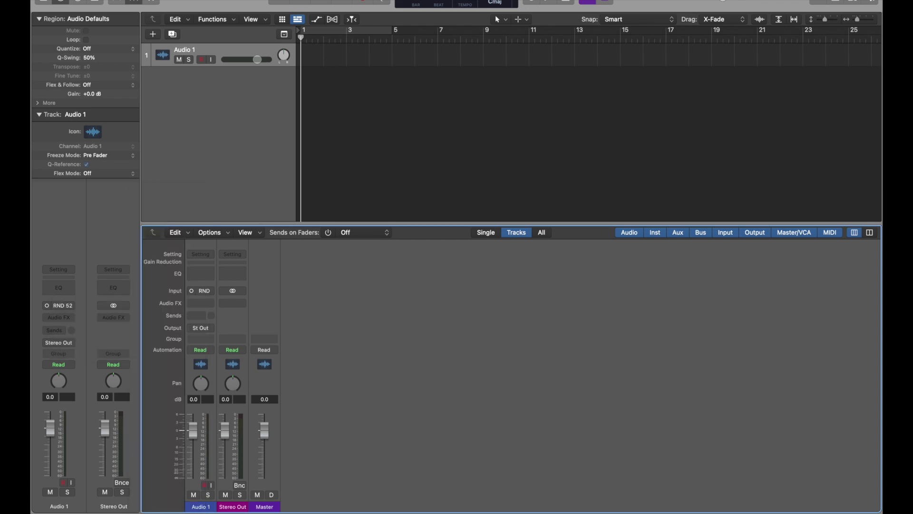
{"action": "left_click", "coordinate": [214, 328]}
{"action": "key", "text": "Down"}
{"action": "key", "text": "Down"}
{"action": "key", "text": "Right"}
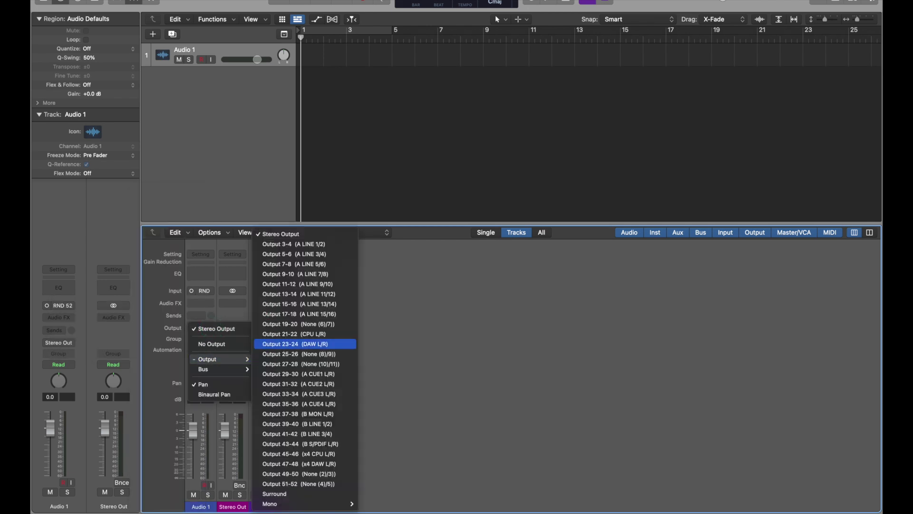
{"action": "key", "text": "Down"}
{"action": "key", "text": "Down"}
{"action": "key", "text": "Down"}
{"action": "key", "text": "Down"}
{"action": "key", "text": "Down"}
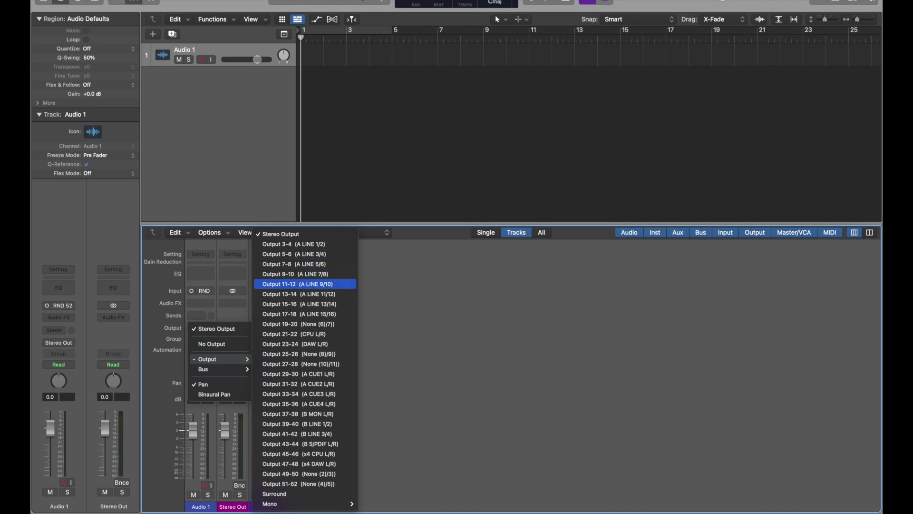
{"action": "key", "text": "Escape"}
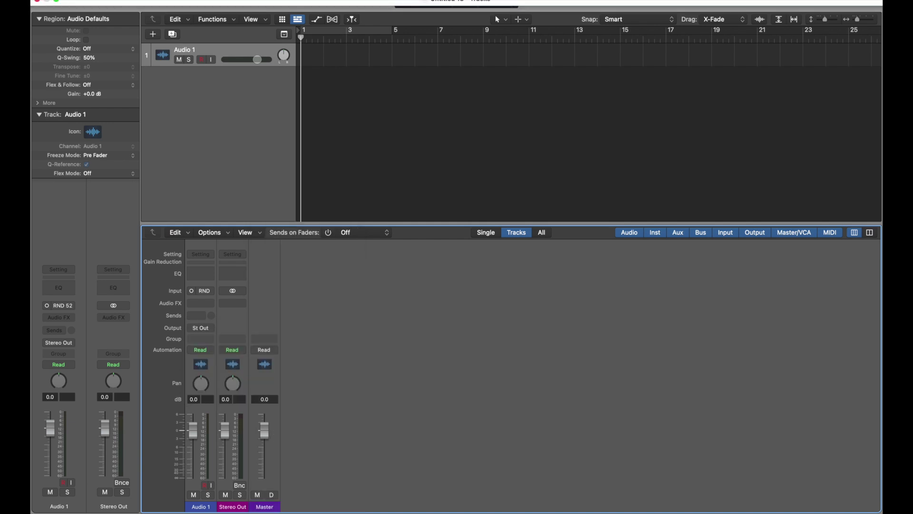
{"action": "left_click", "coordinate": [66, 0]}
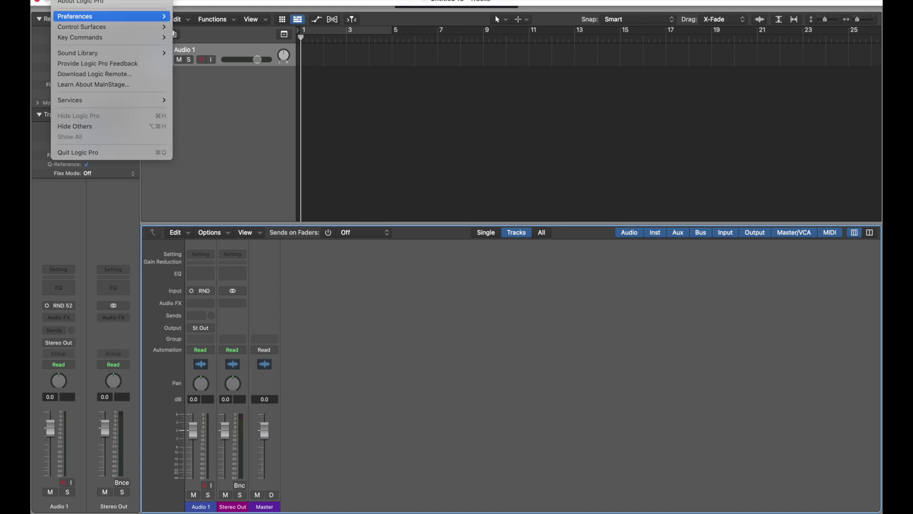
- Keep Universal Audio Thunderbolt as the audio device and route stereo output to Output 23-24 (DAW L/R)
{"action": "mouse_move", "coordinate": [109, 16]}
{"action": "left_click", "coordinate": [190, 26]}
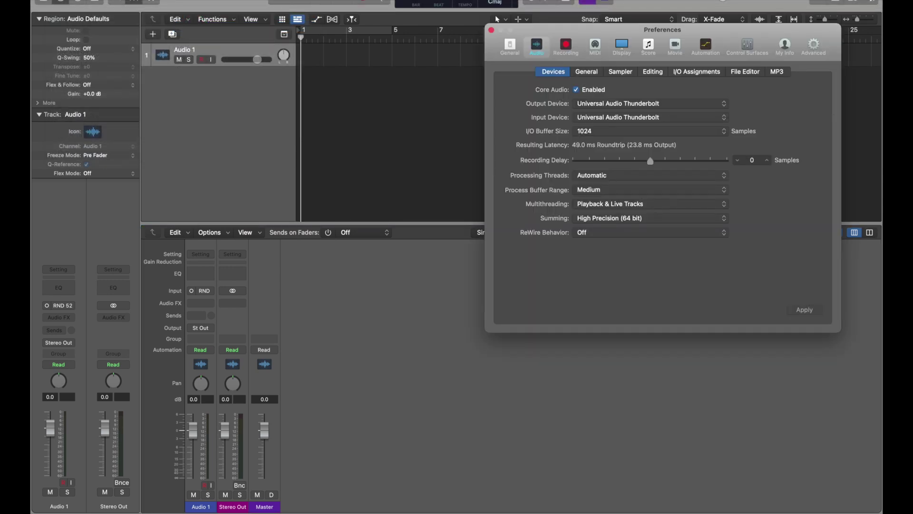
{"action": "left_click", "coordinate": [691, 104]}
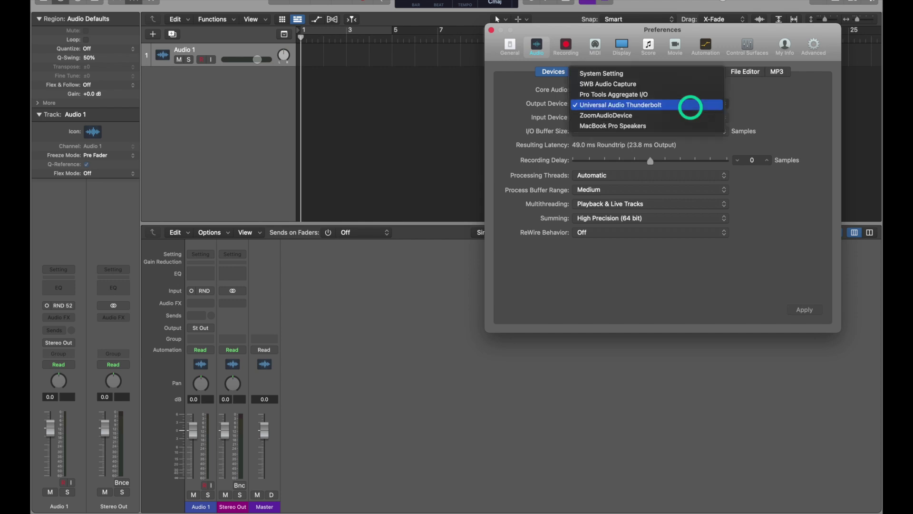
{"action": "left_click", "coordinate": [691, 106]}
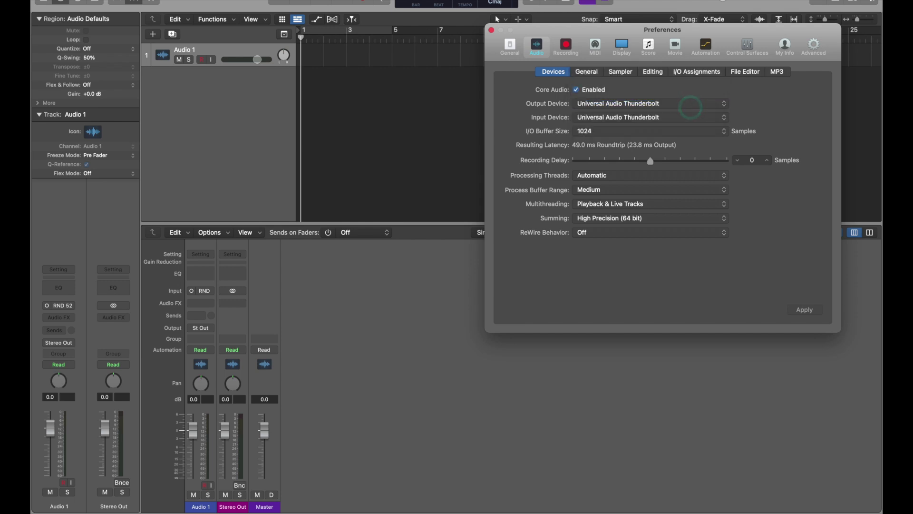
{"action": "left_click", "coordinate": [696, 71]}
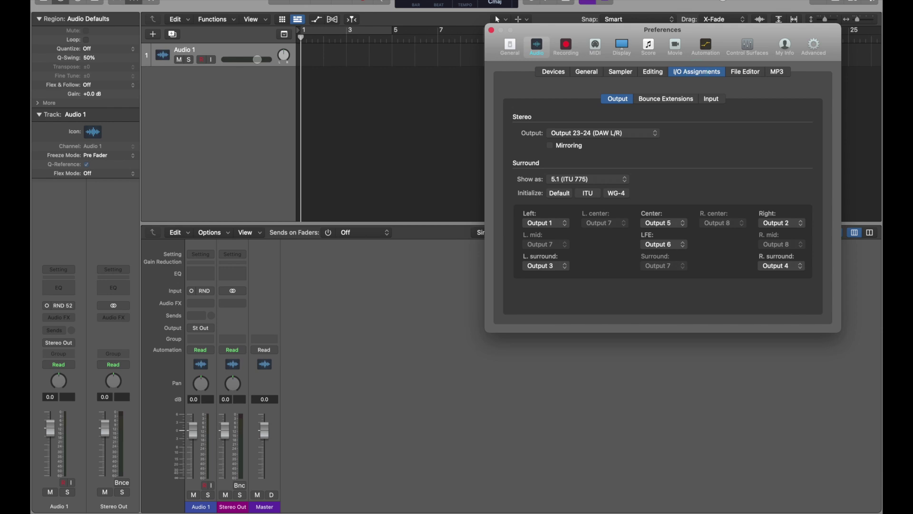
{"action": "left_click", "coordinate": [649, 135]}
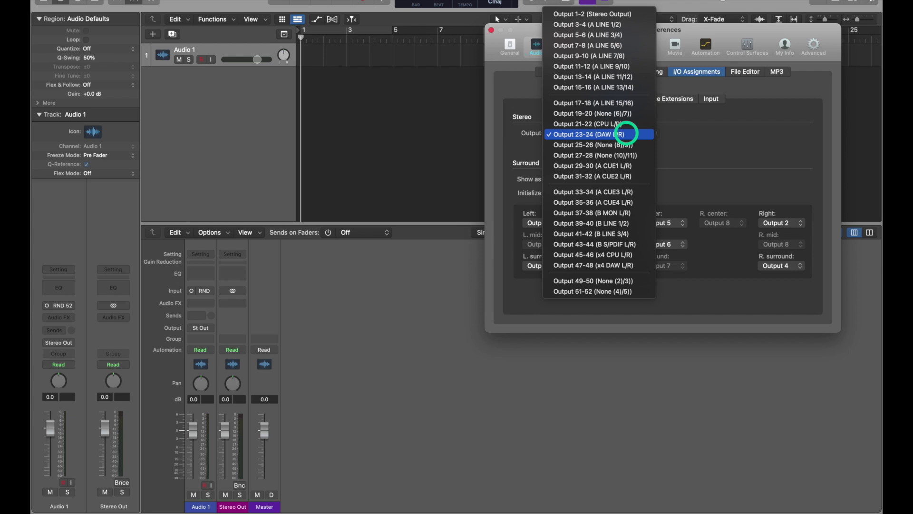
{"action": "left_click", "coordinate": [626, 134]}
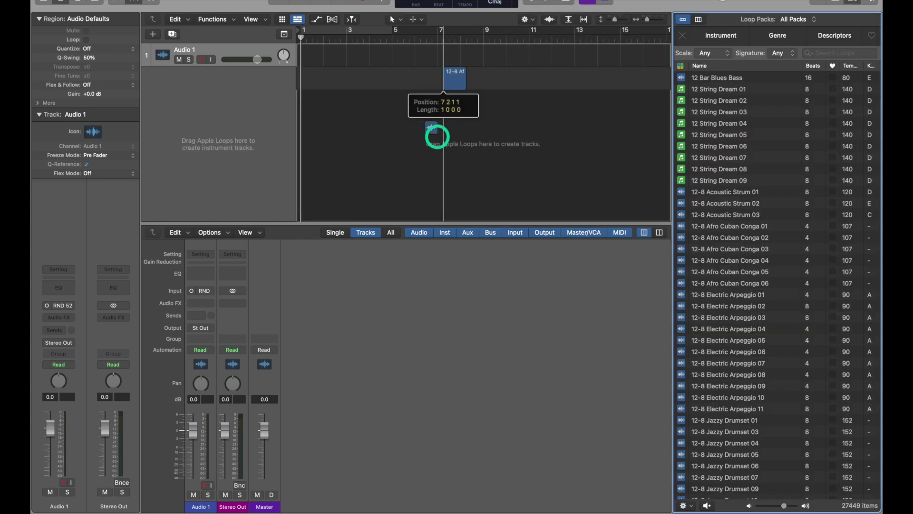
- Add the Afro Cuban Conga 02 loop, cycle bars 1–5, and play it back
{"action": "left_click_drag", "start_coordinate": [434, 138], "coordinate": [308, 73]}
{"action": "left_click", "coordinate": [327, 28]}
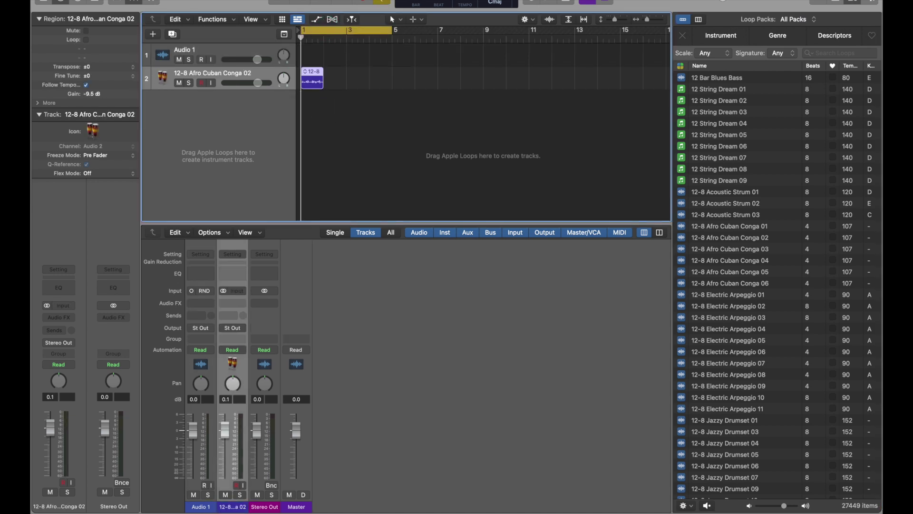
{"action": "key", "text": "l"}
{"action": "key", "text": "space"}
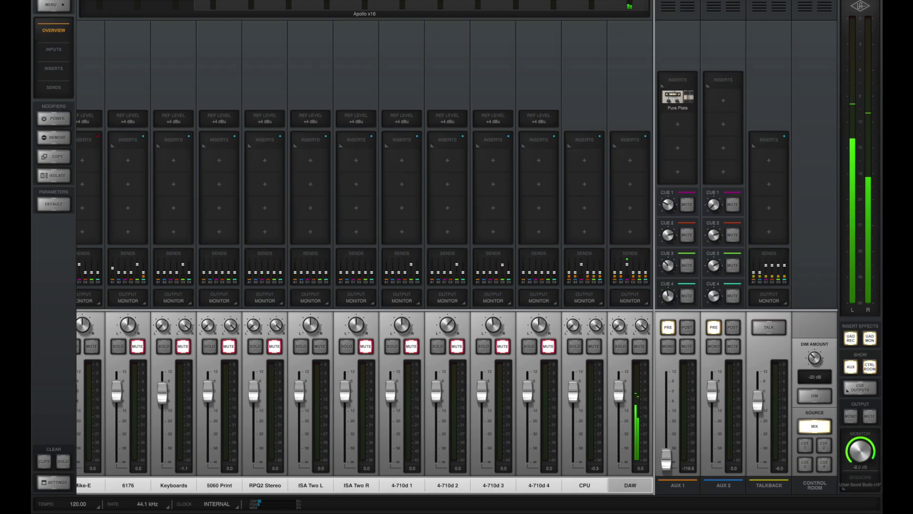
- Pull Console's DAW fader down, bring it back to about -2.3 dB, and return to Logic Pro
{"action": "mouse_move", "coordinate": [618, 389]}
{"action": "left_mouse_down"}
{"action": "mouse_move", "coordinate": [619, 455]}
{"action": "mouse_move", "coordinate": [620, 391]}
{"action": "mouse_move", "coordinate": [627, 446]}
{"action": "mouse_move", "coordinate": [626, 391]}
{"action": "left_mouse_up"}
{"action": "mouse_move", "coordinate": [619, 391]}
{"action": "left_mouse_down"}
{"action": "mouse_move", "coordinate": [626, 459]}
{"action": "mouse_move", "coordinate": [624, 392]}
{"action": "left_mouse_up"}
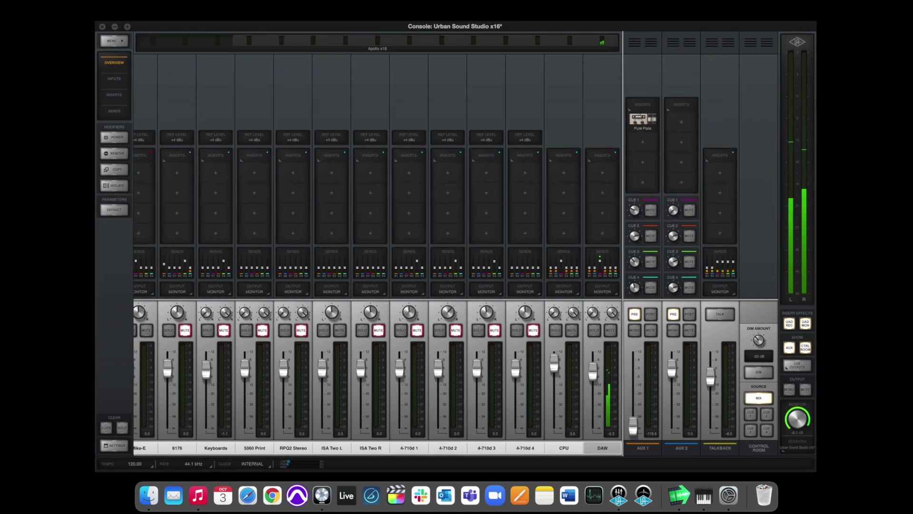
{"action": "key", "text": "ctrl+Right"}
- Route Logic Pro's Stereo Output to Output 1-2 (Stereo Output) in Audio I/O Assignments and close Preferences
{"action": "left_click", "coordinate": [527, 319]}
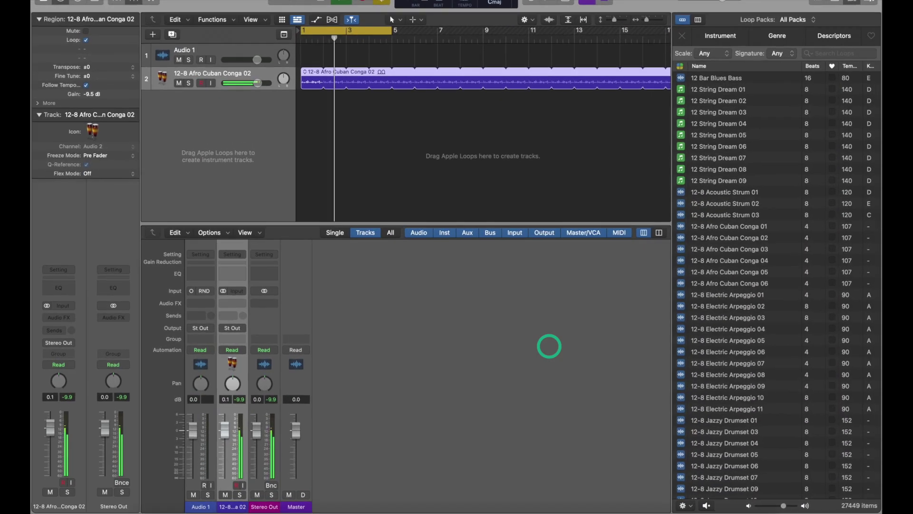
{"action": "left_click", "coordinate": [452, 213]}
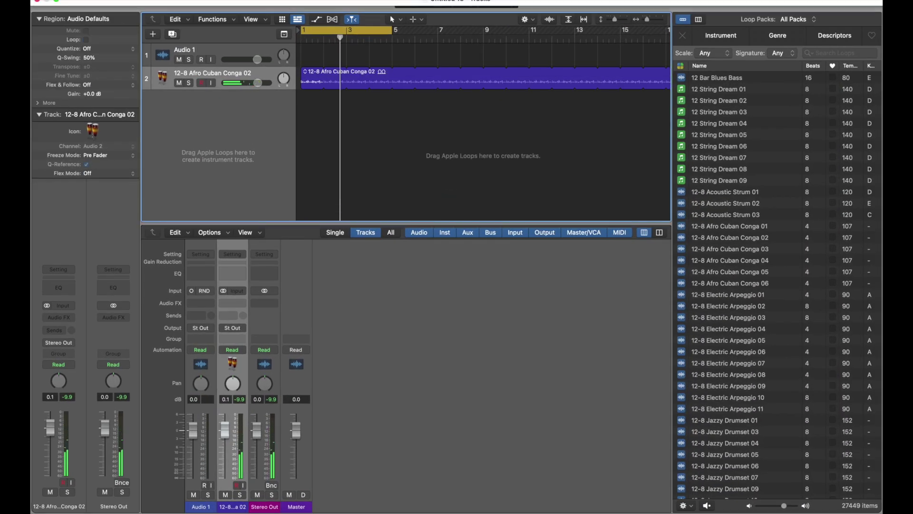
{"action": "left_click", "coordinate": [79, 6]}
{"action": "left_click", "coordinate": [119, 12]}
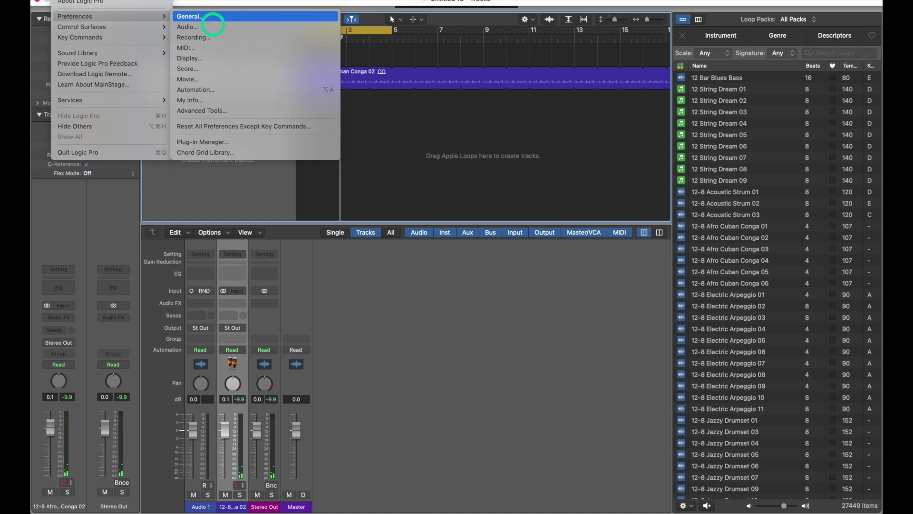
{"action": "left_click", "coordinate": [209, 27]}
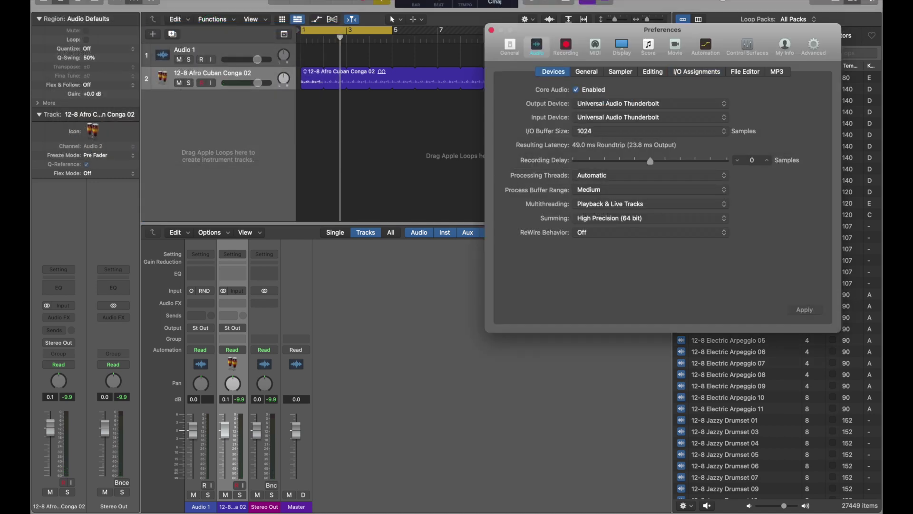
{"action": "left_click", "coordinate": [695, 71]}
{"action": "left_click", "coordinate": [617, 134]}
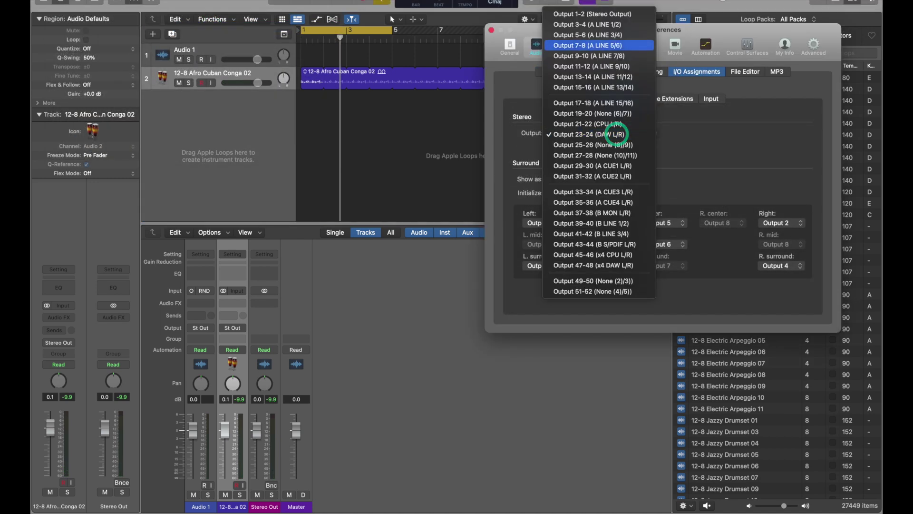
{"action": "left_click", "coordinate": [607, 14]}
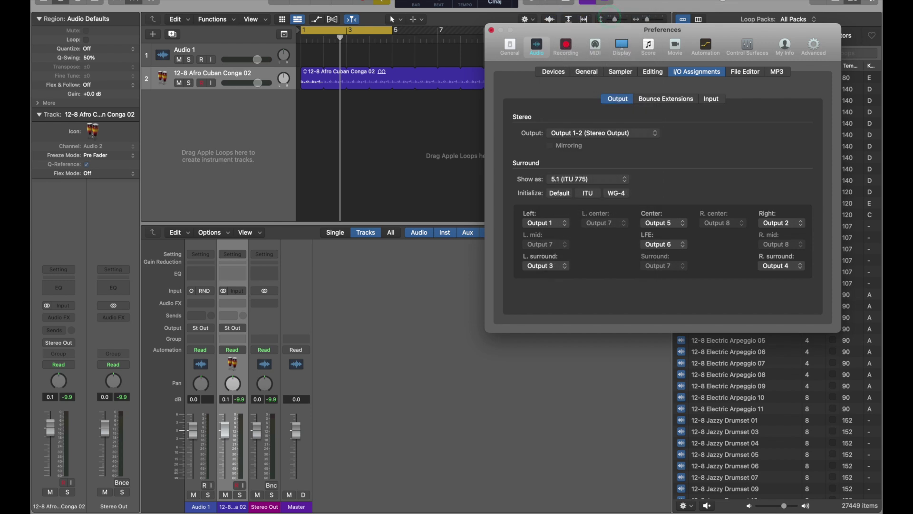
{"action": "left_click", "coordinate": [491, 30]}
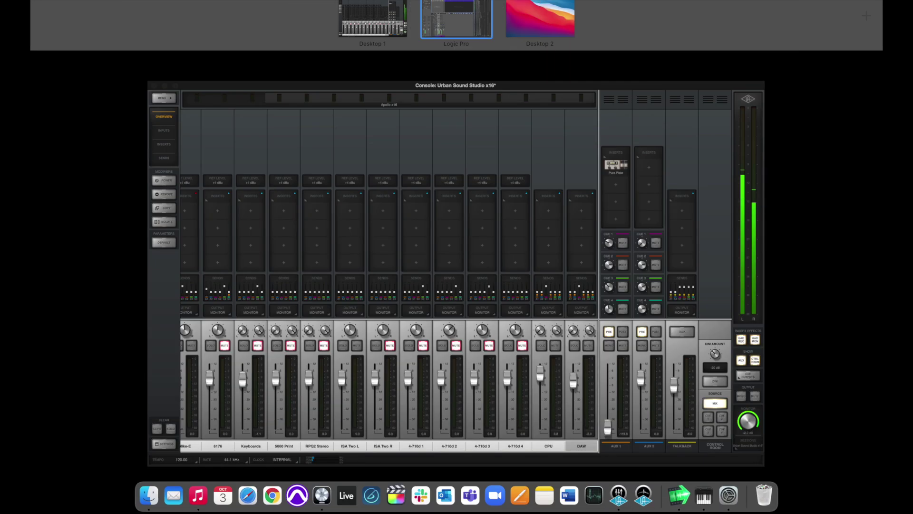
{"action": "left_click", "coordinate": [529, 324]}
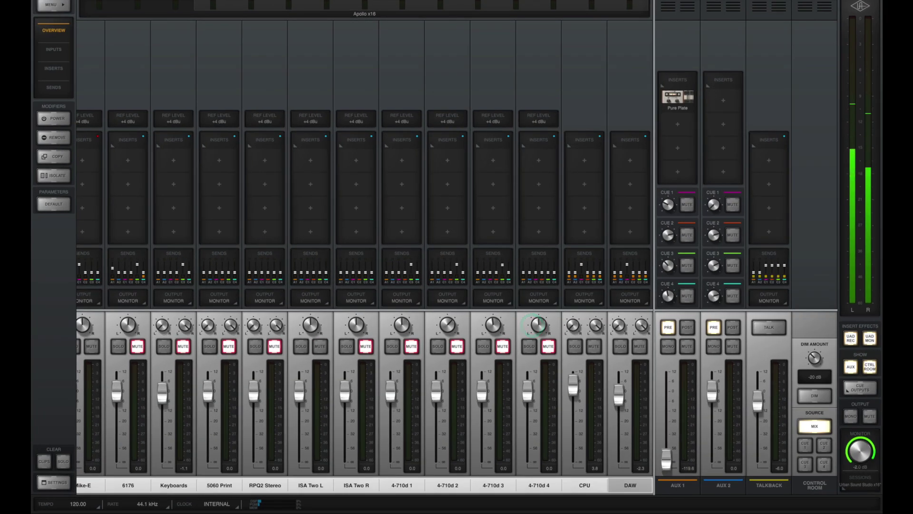
- Pull the DAW channel fader in the Console mixer down to -22.5 dB
{"action": "mouse_move", "coordinate": [618, 395]}
{"action": "left_mouse_down"}
{"action": "mouse_move", "coordinate": [626, 424]}
{"action": "mouse_move", "coordinate": [626, 395]}
{"action": "left_mouse_up"}
{"action": "left_click", "coordinate": [836, 229]}
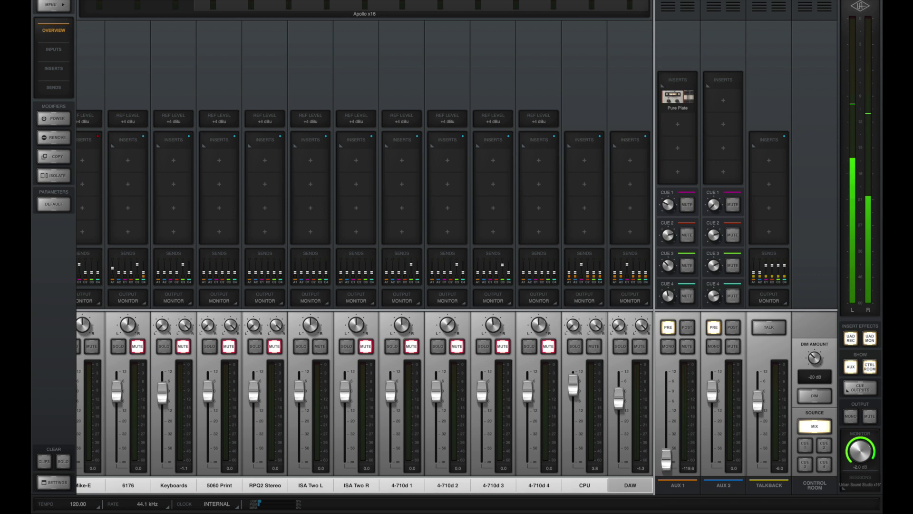
{"action": "left_click_drag", "start_coordinate": [619, 398], "coordinate": [621, 427]}
- Lower the CPU channel level and insert the Utility I/O plug-in on the conga track
{"action": "left_click_drag", "start_coordinate": [573, 385], "coordinate": [615, 383]}
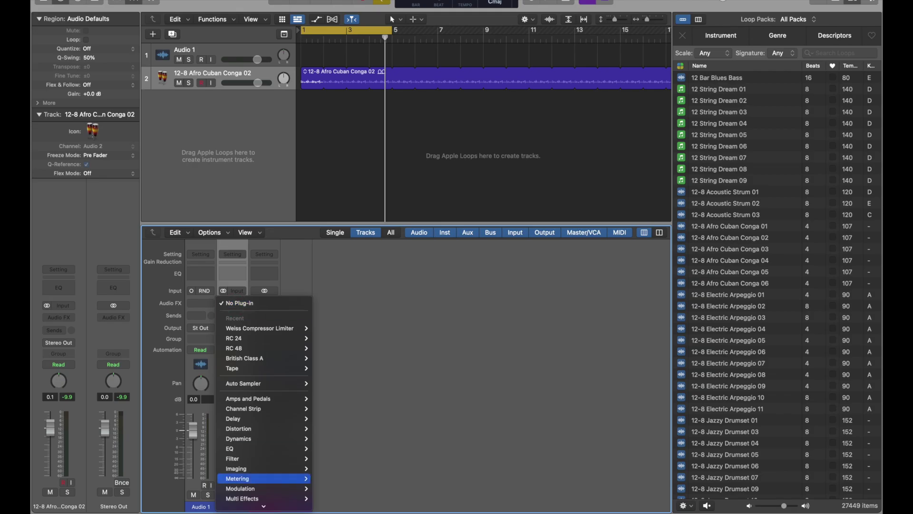
{"action": "mouse_move", "coordinate": [264, 478]}
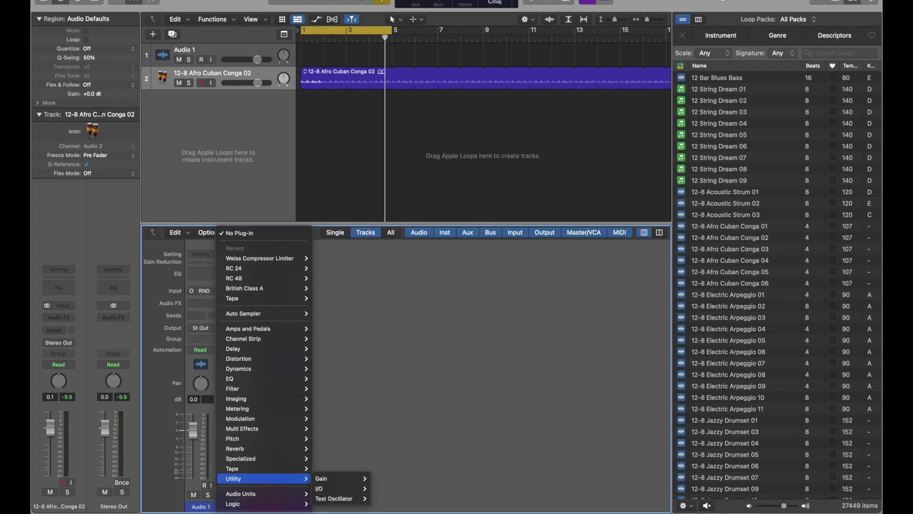
{"action": "left_click", "coordinate": [326, 488]}
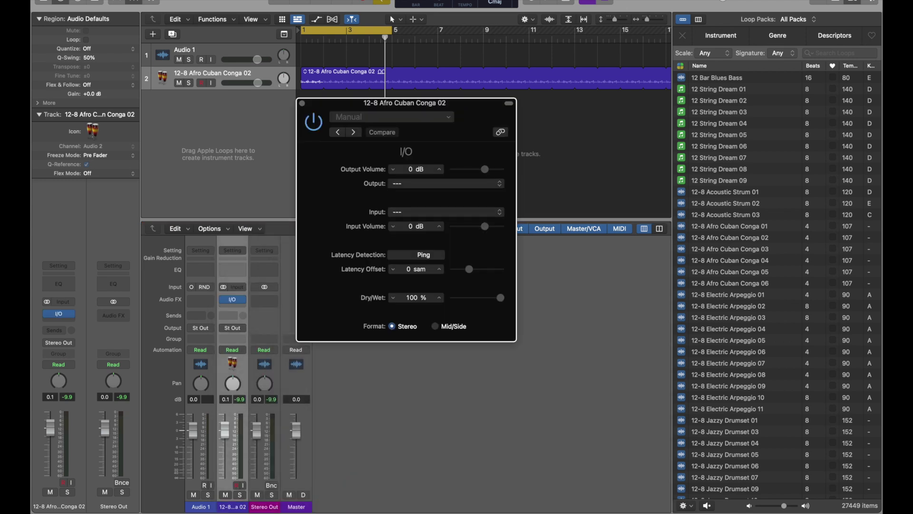
- Set the I/O plug-in output to 3-4 (A LINE 1/2), input to 7-8 (5060 L/R), and ping latency
{"action": "left_click", "coordinate": [467, 185]}
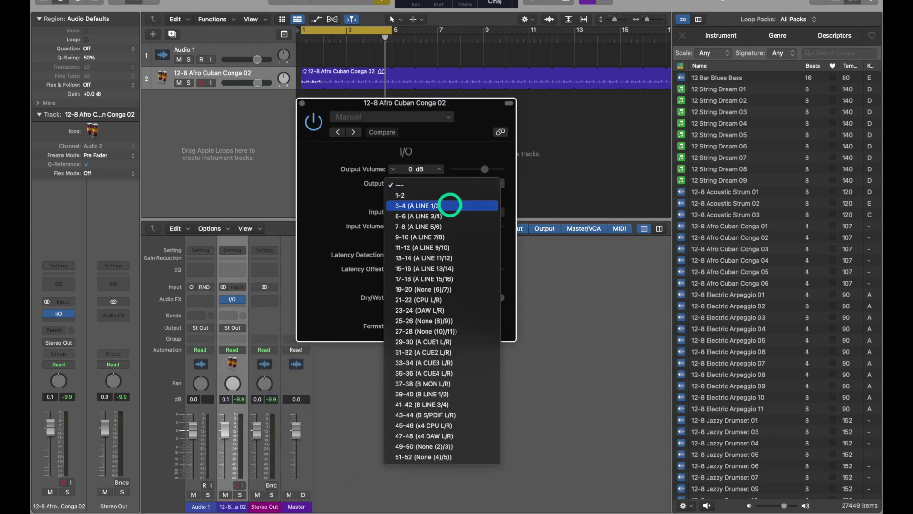
{"action": "left_click", "coordinate": [449, 205]}
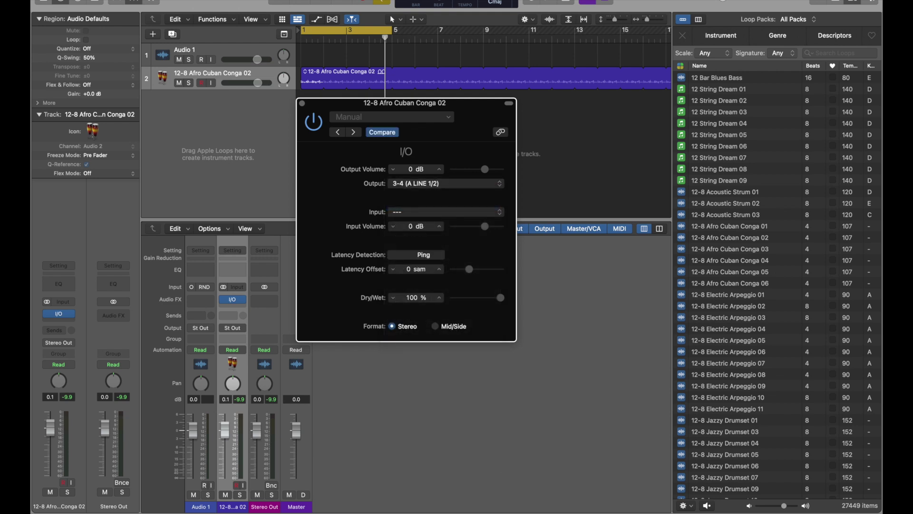
{"action": "left_click", "coordinate": [440, 212]}
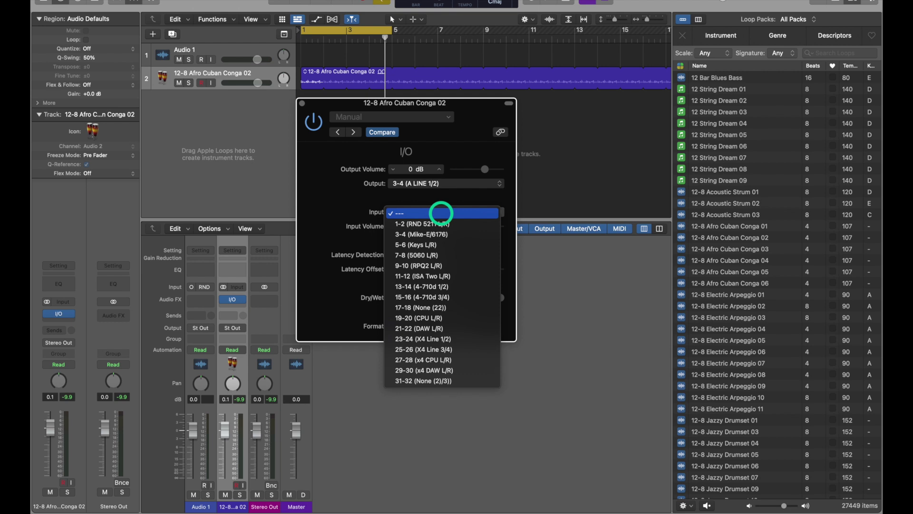
{"action": "left_click", "coordinate": [423, 255]}
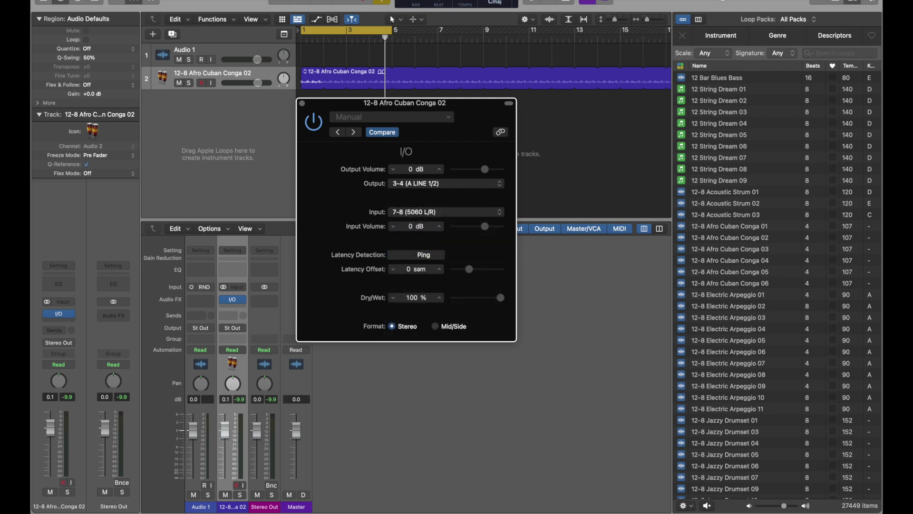
{"action": "left_click", "coordinate": [423, 255]}
{"action": "left_click", "coordinate": [315, 100]}
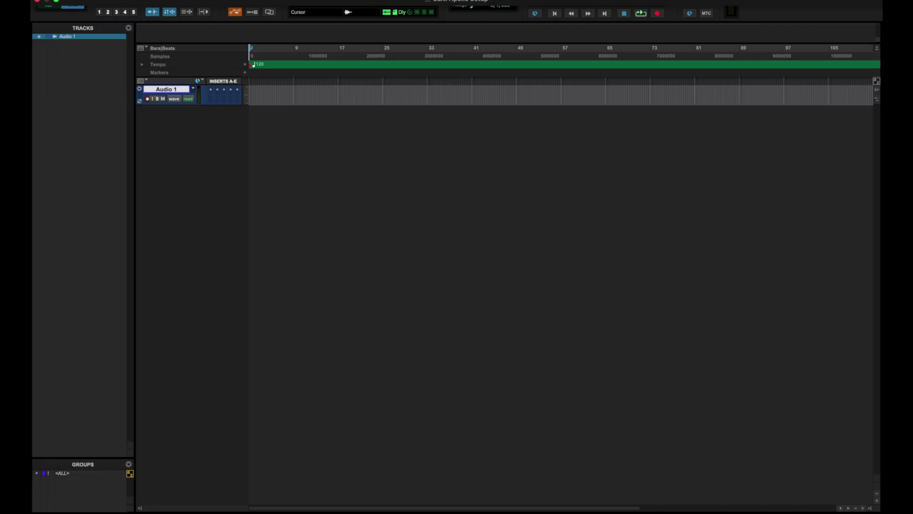
- Confirm Universal Audio Thunderbolt as Pro Tools' playback engine and open I/O Setup's input paths
{"action": "left_click", "coordinate": [311, 1]}
{"action": "left_click", "coordinate": [323, 11]}
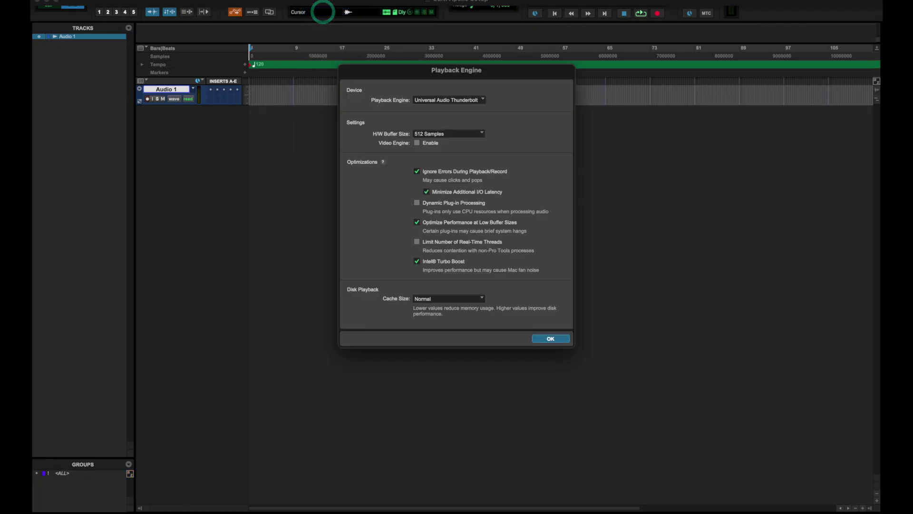
{"action": "left_click", "coordinate": [497, 101]}
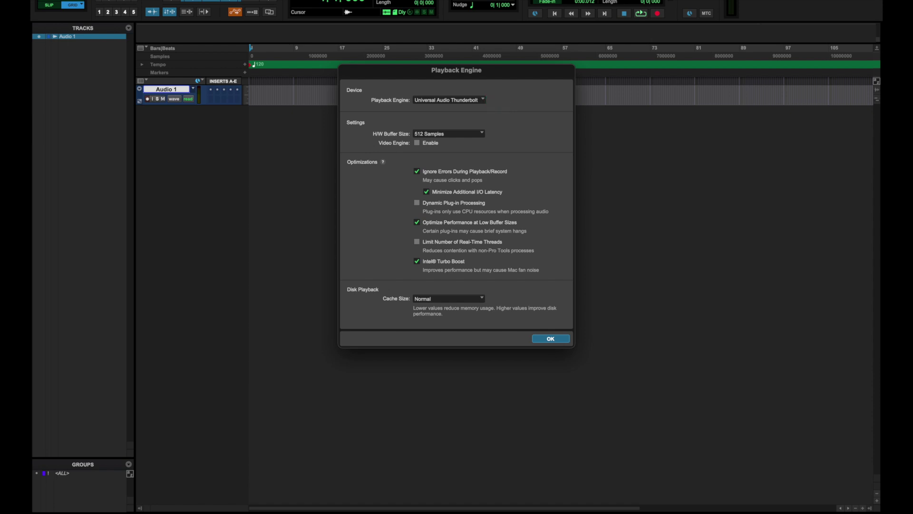
{"action": "left_click", "coordinate": [551, 338]}
{"action": "left_click", "coordinate": [311, 1]}
{"action": "left_click", "coordinate": [314, 48]}
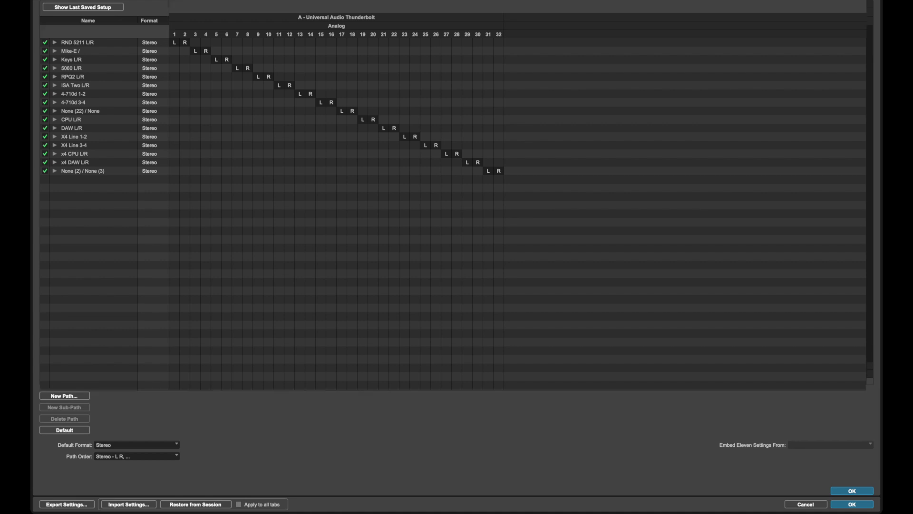
- Review the I/O Setup output paths, then show the Bus tab with Out 1-2 on A MON L/R
{"action": "left_click", "coordinate": [98, 431]}
{"action": "left_click", "coordinate": [80, 1]}
{"action": "left_click", "coordinate": [214, 280]}
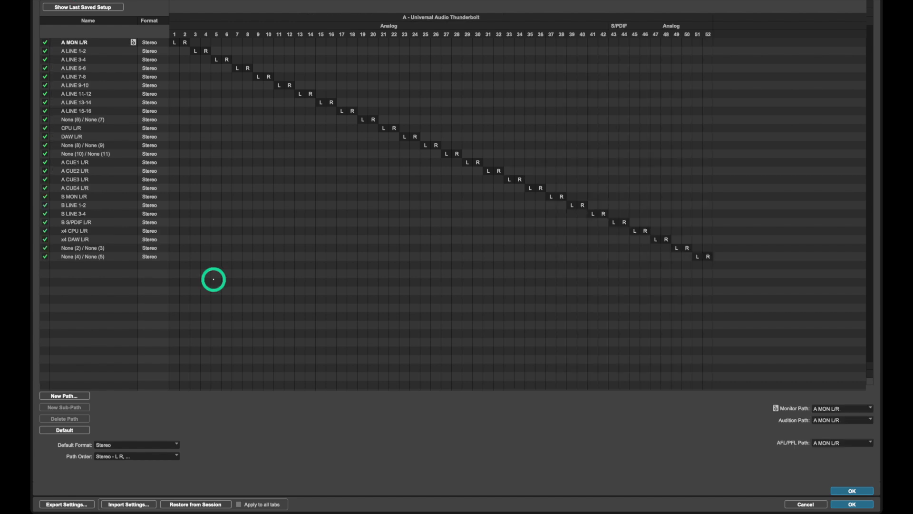
{"action": "key", "text": "super+a"}
{"action": "left_click", "coordinate": [201, 288]}
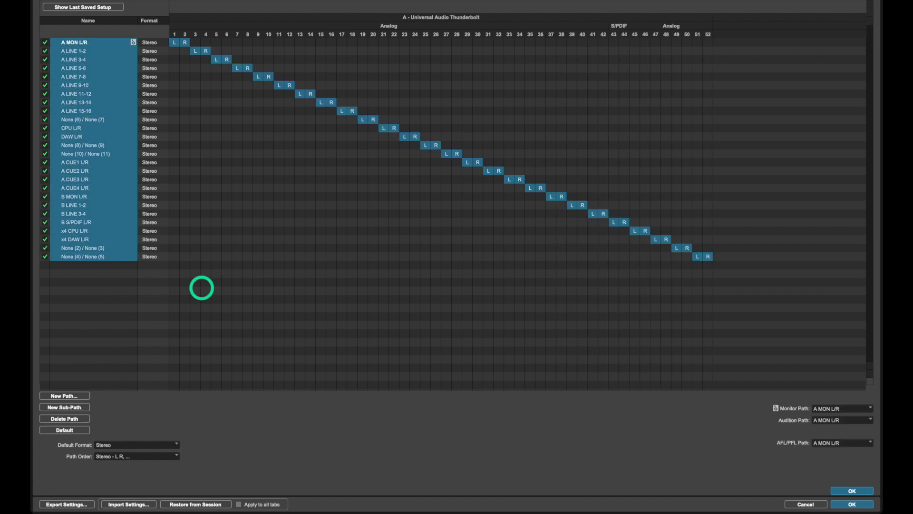
{"action": "left_click", "coordinate": [109, 316]}
{"action": "left_click", "coordinate": [96, 431]}
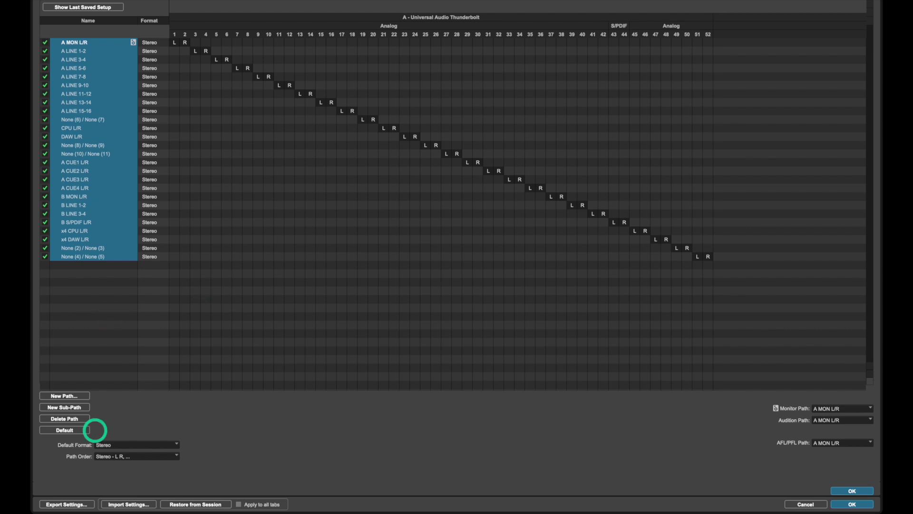
{"action": "key", "text": "super+Right"}
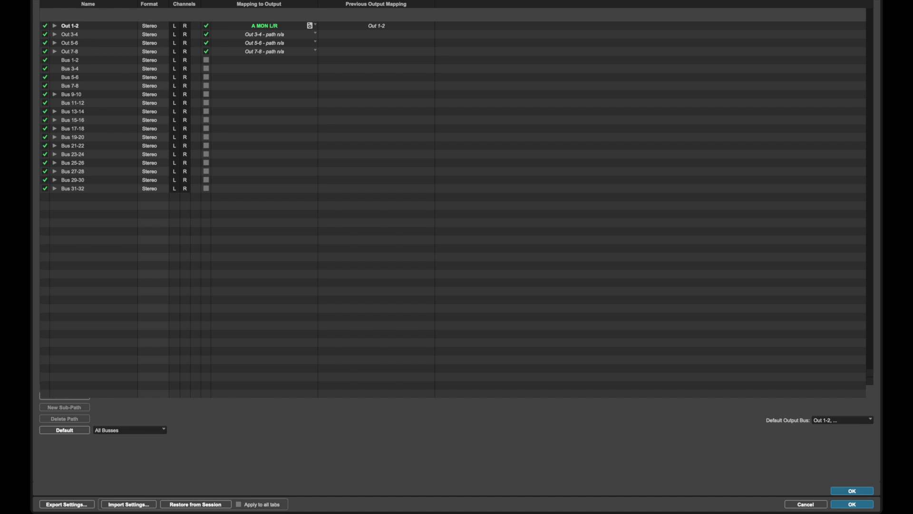
- Map bus Out 5-6 to DAW L/R (Stereo) and dismiss the I/O Setup window
{"action": "left_click", "coordinate": [277, 26]}
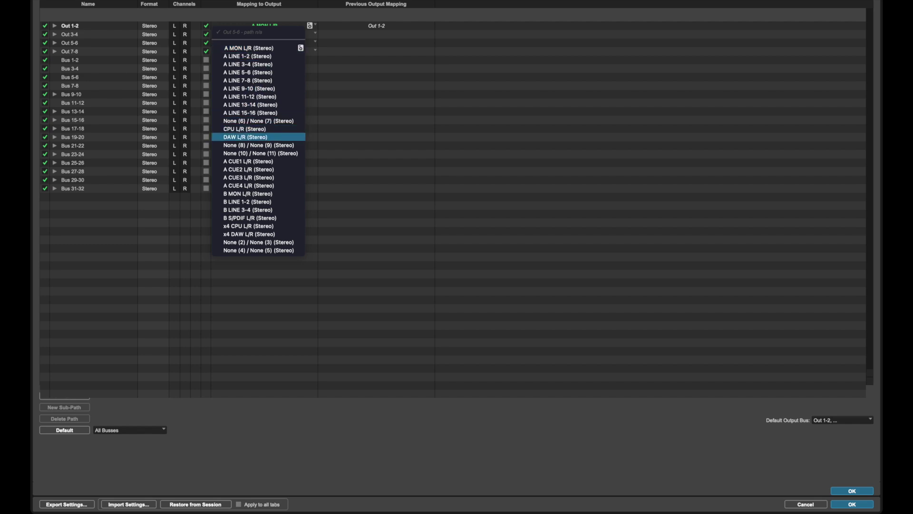
{"action": "left_click", "coordinate": [282, 138]}
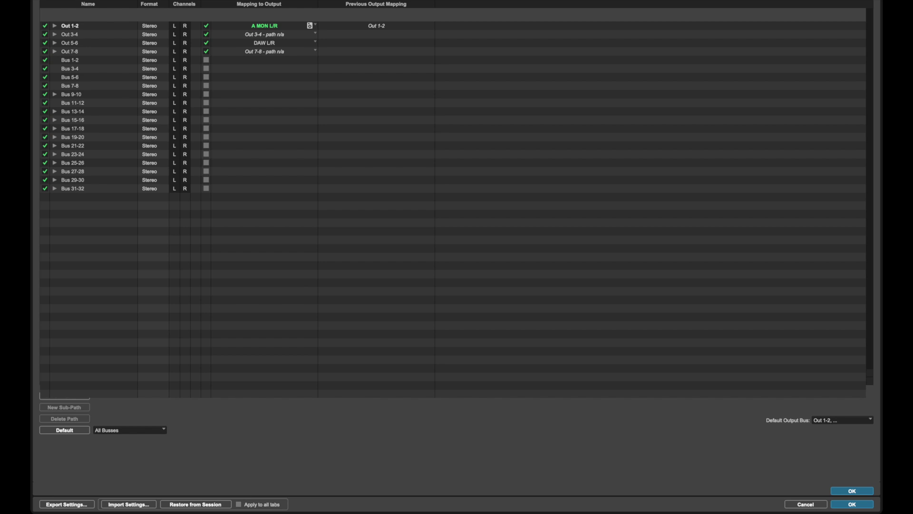
{"action": "left_click", "coordinate": [261, 27]}
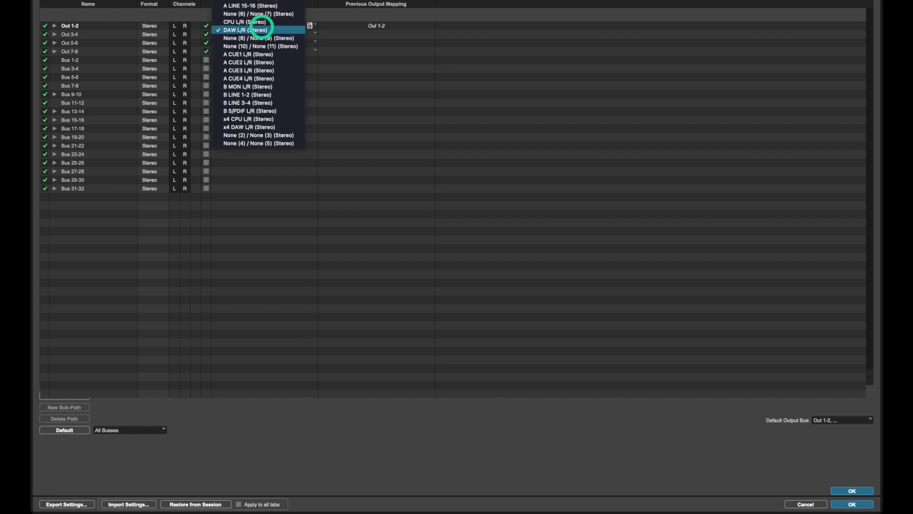
{"action": "left_click", "coordinate": [261, 27]}
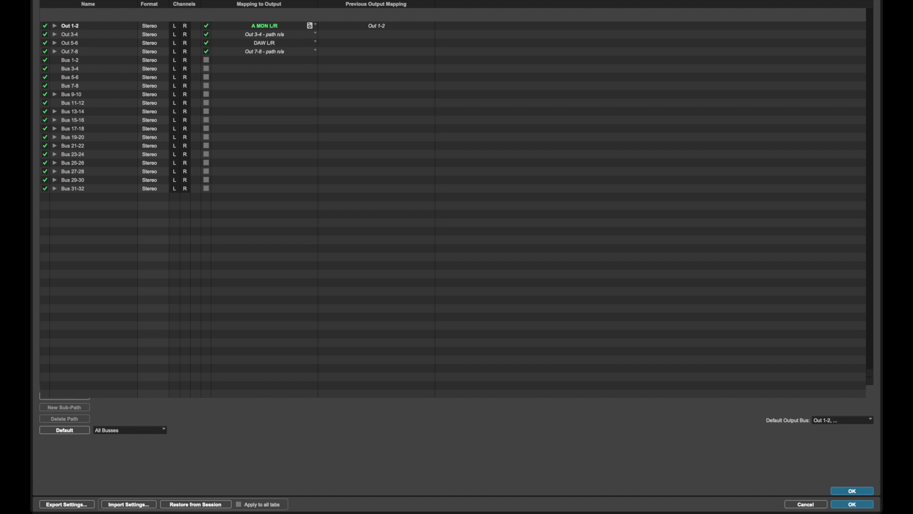
{"action": "left_click", "coordinate": [804, 503]}
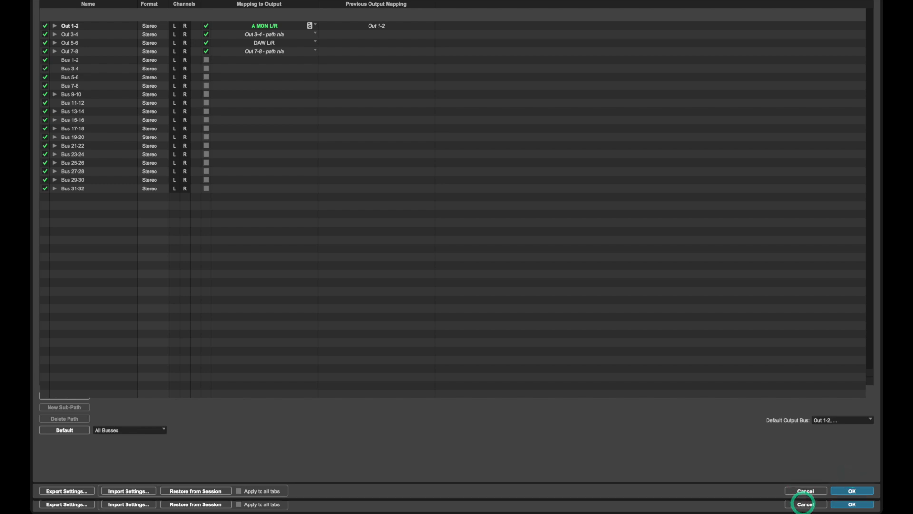